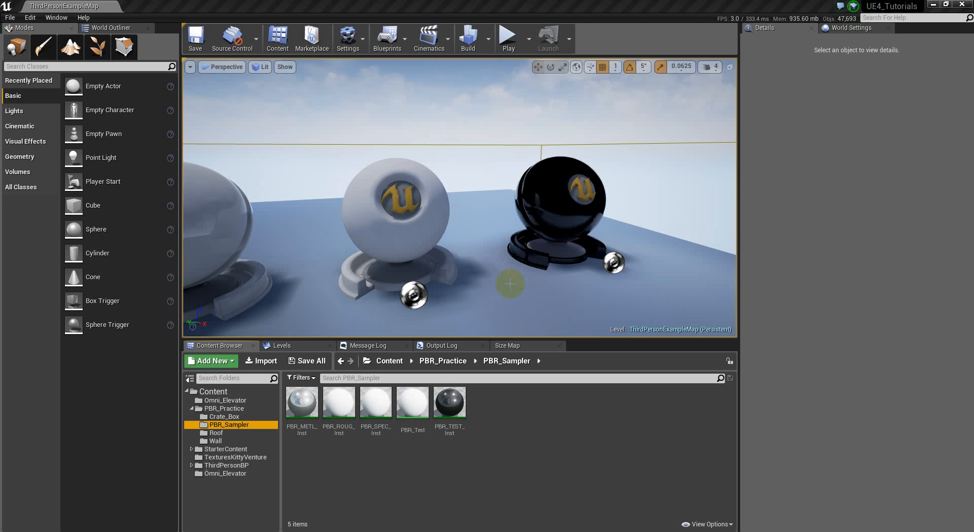
# Frame the black sphere, open PBR_TEST_Inst and try a purple base colour
pyautogui.moveTo(536, 271); pyautogui.dragTo(574, 245, button='right')
pyautogui.moveTo(522, 250); pyautogui.dragTo(511, 319)
pyautogui.moveTo(522, 288)
pyautogui.mouseDown()
pyautogui.moveTo(311, 298)
pyautogui.moveTo(522, 294)
pyautogui.mouseUp()
pyautogui.moveTo(521, 293); pyautogui.dragTo(568, 365, button='right')
pyautogui.moveTo(567, 364); pyautogui.dragTo(573, 55)
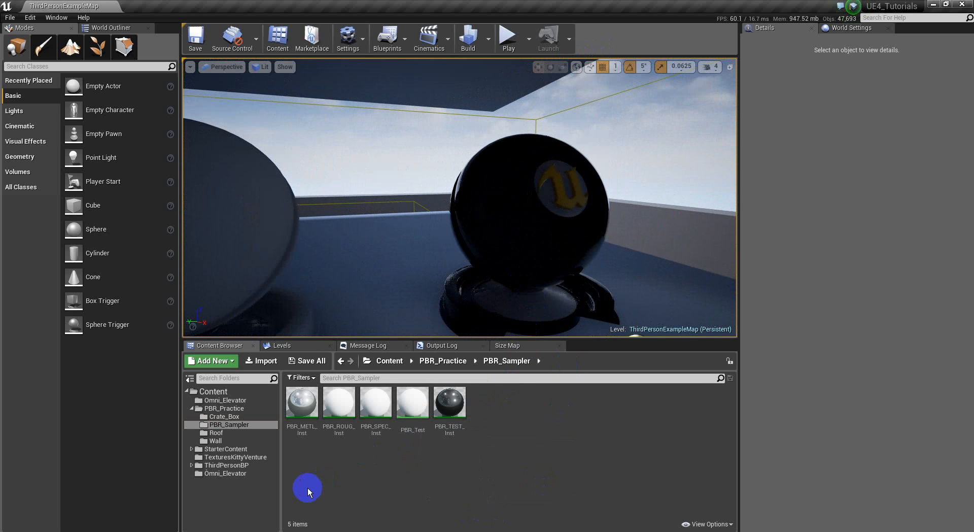
pyautogui.click(454, 406)
pyautogui.doubleClick(457, 406)
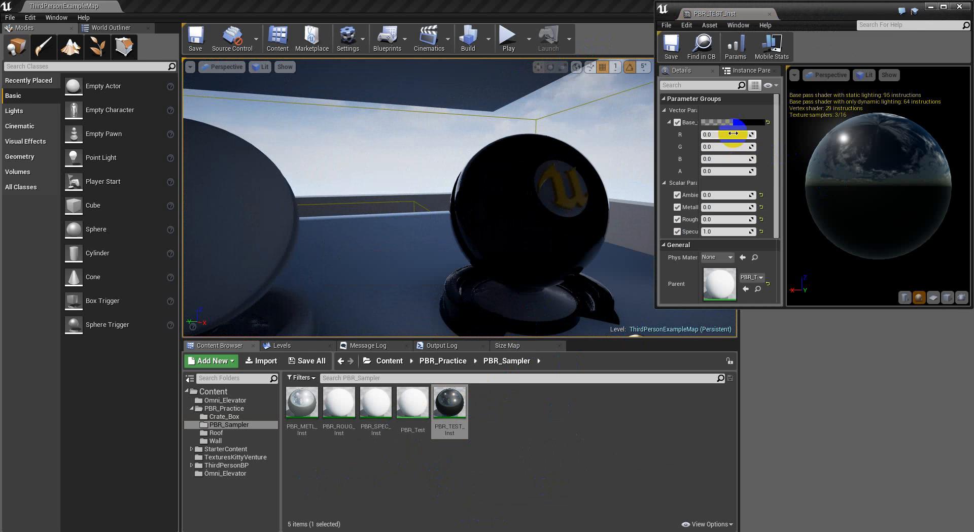
pyautogui.click(750, 123)
pyautogui.moveTo(832, 193); pyautogui.dragTo(826, 170)
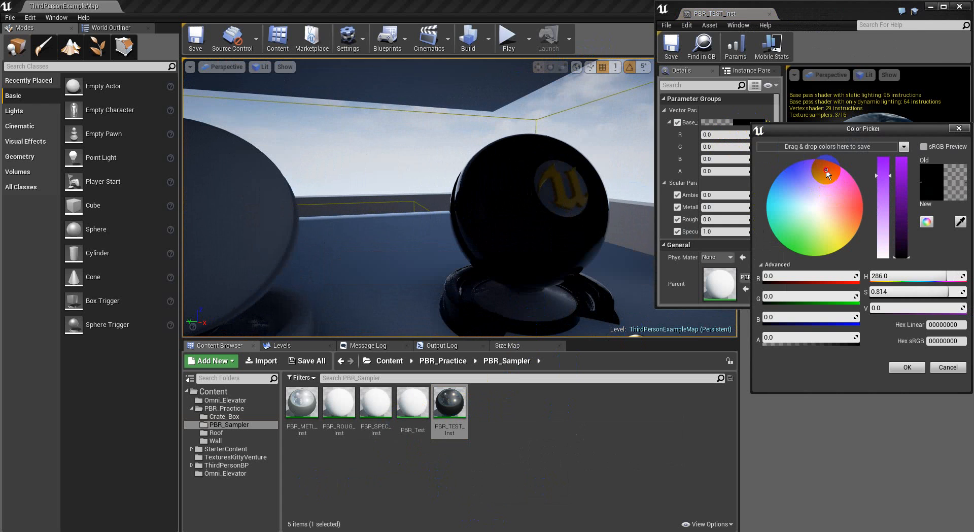
pyautogui.click(909, 367)
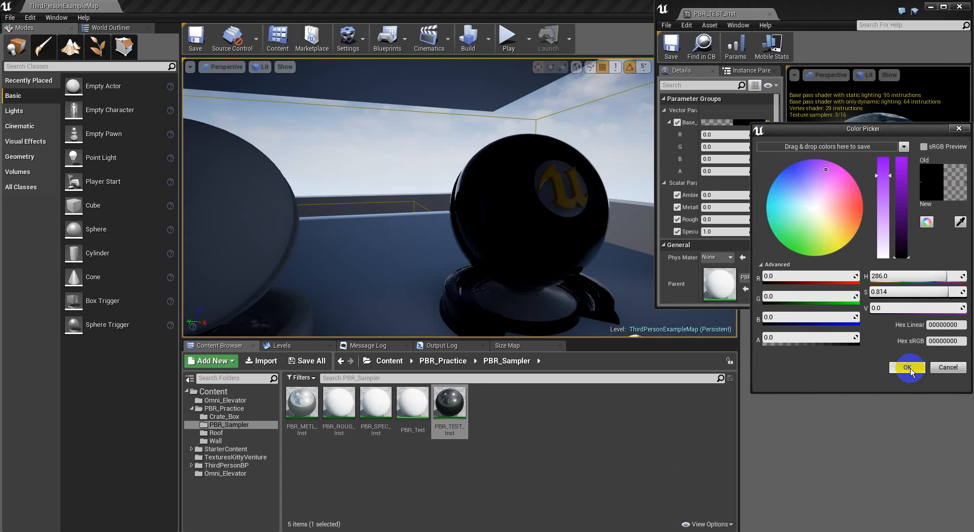
pyautogui.click(911, 368)
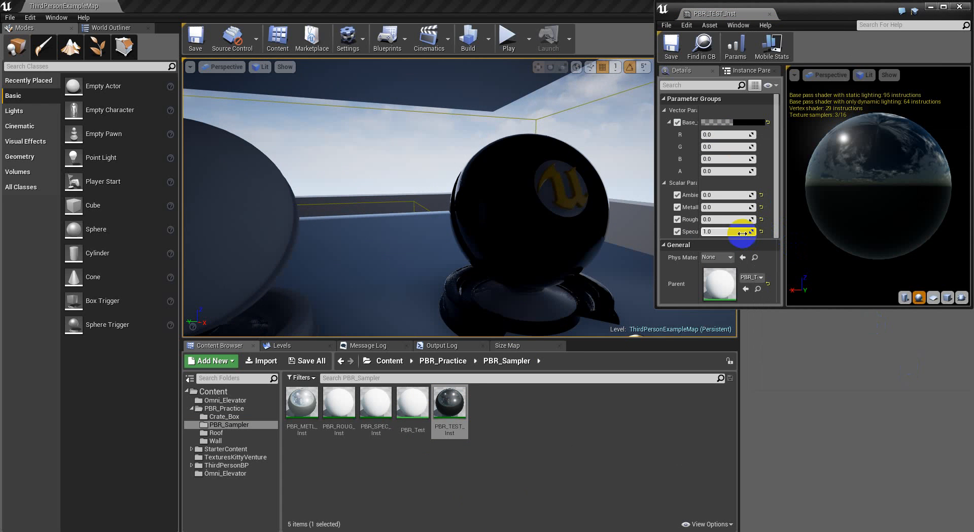
# Set Ambient occlusion to 1.0 and make the base colour orange (R 1.0, G 0.538, B 0.0)
pyautogui.click(726, 195)
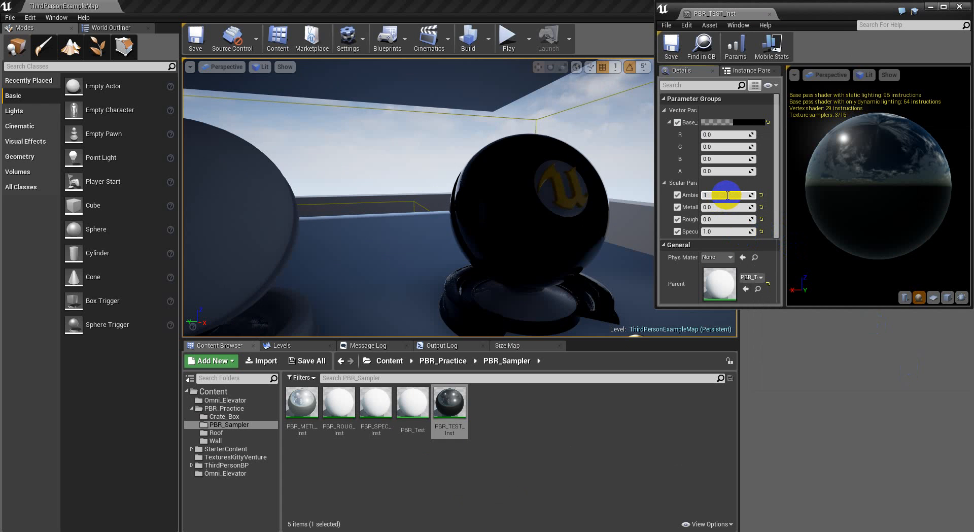
pyautogui.press('Return')
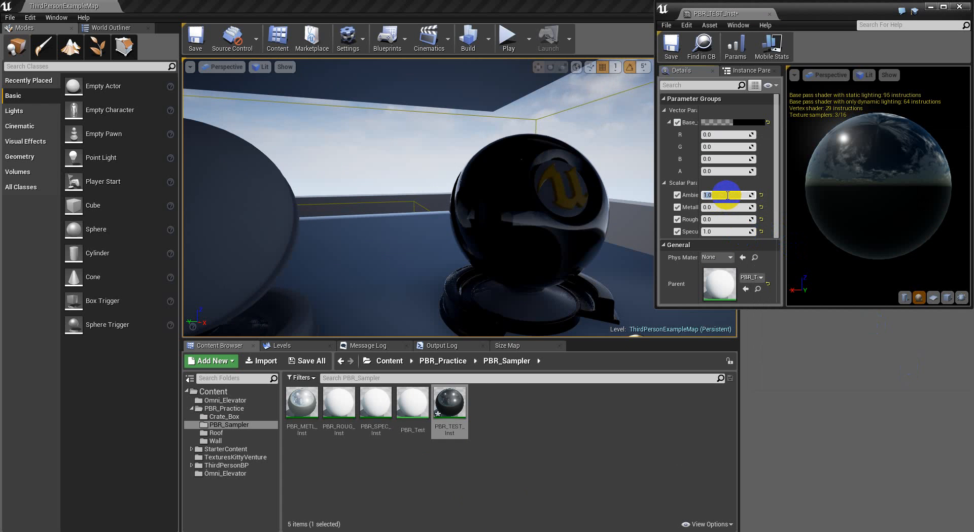
pyautogui.click(751, 123)
pyautogui.moveTo(819, 183); pyautogui.dragTo(802, 179)
pyautogui.moveTo(904, 190); pyautogui.dragTo(903, 151)
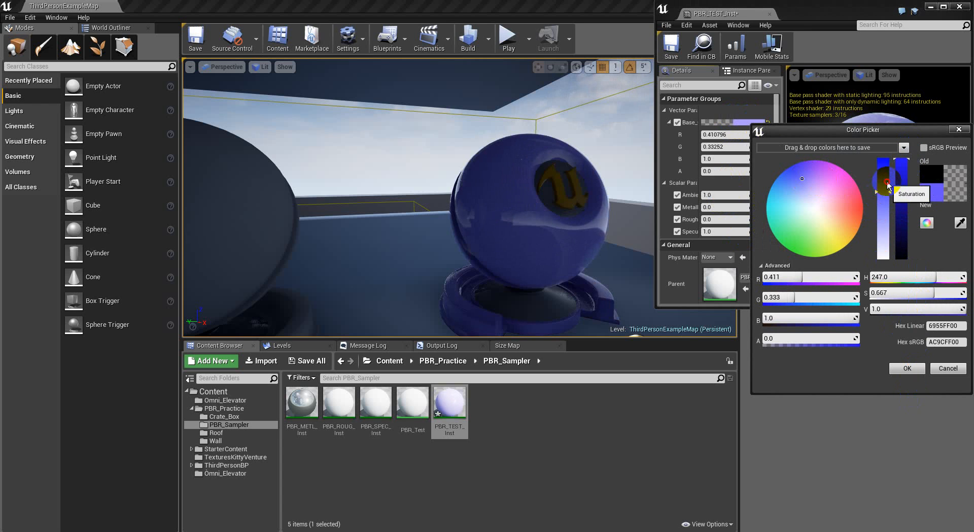
pyautogui.moveTo(883, 192); pyautogui.dragTo(883, 158)
pyautogui.moveTo(809, 202)
pyautogui.mouseDown()
pyautogui.moveTo(771, 216)
pyautogui.moveTo(781, 243)
pyautogui.moveTo(855, 236)
pyautogui.moveTo(845, 279)
pyautogui.moveTo(894, 262)
pyautogui.mouseUp()
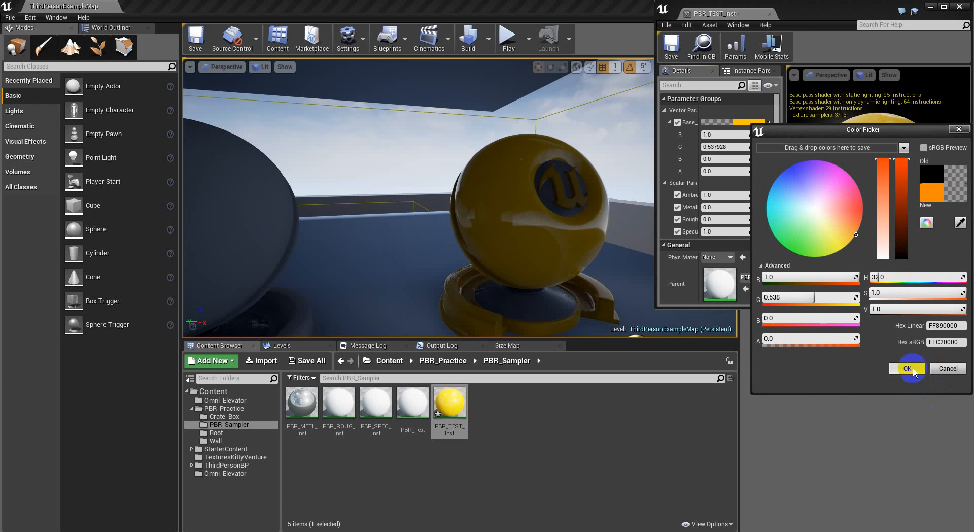
pyautogui.click(909, 368)
pyautogui.click(714, 211)
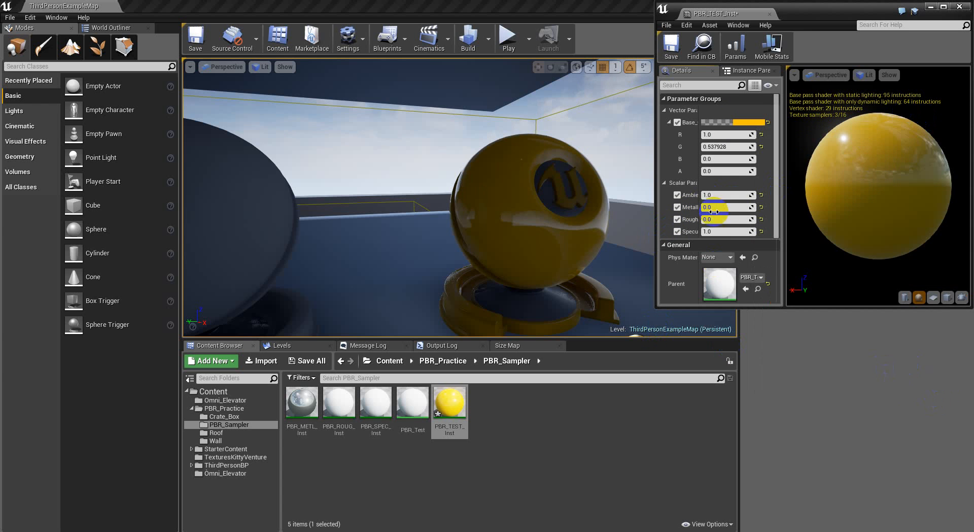
pyautogui.click(709, 232)
pyautogui.click(720, 196)
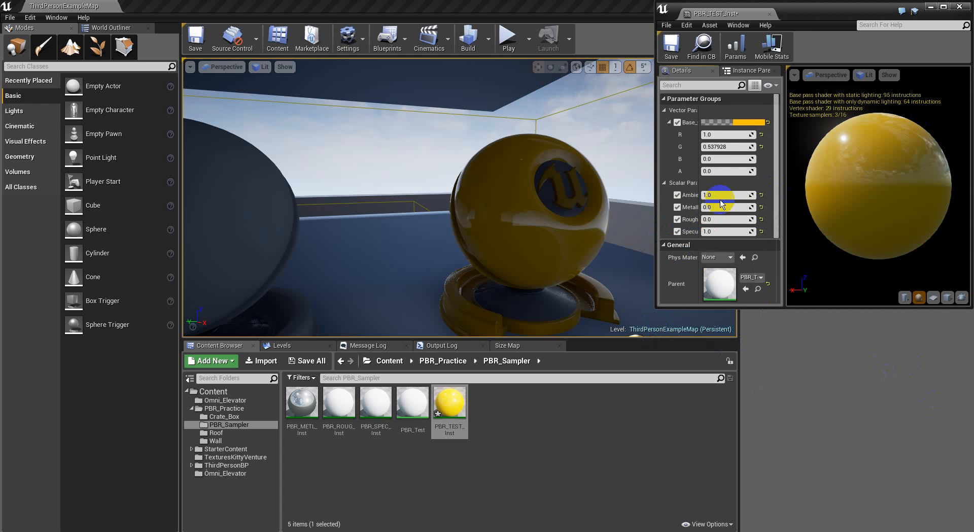
pyautogui.moveTo(567, 256); pyautogui.dragTo(585, 147)
pyautogui.moveTo(584, 147); pyautogui.dragTo(589, 250, button='right')
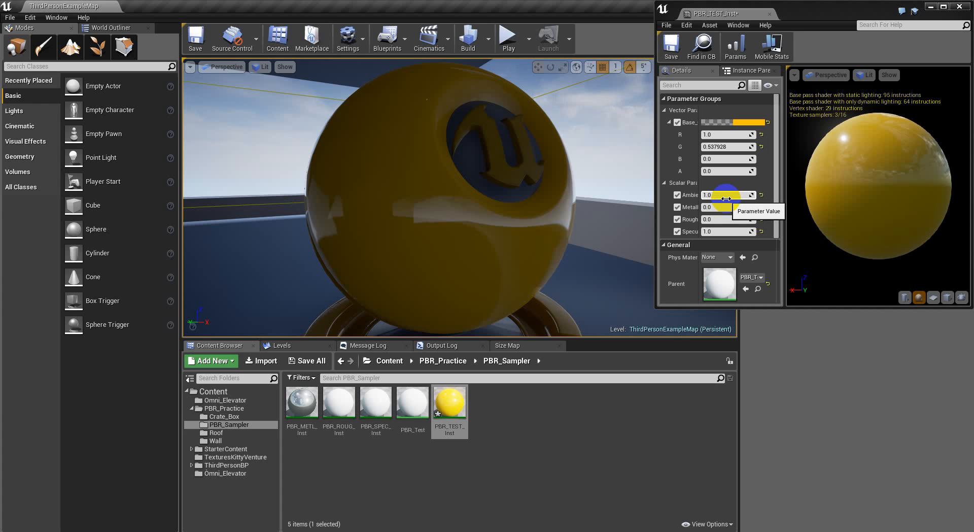
pyautogui.moveTo(699, 168); pyautogui.dragTo(717, 172)
pyautogui.moveTo(517, 268); pyautogui.dragTo(457, 274, button='right')
pyautogui.moveTo(462, 480); pyautogui.dragTo(38, 102, button='right')
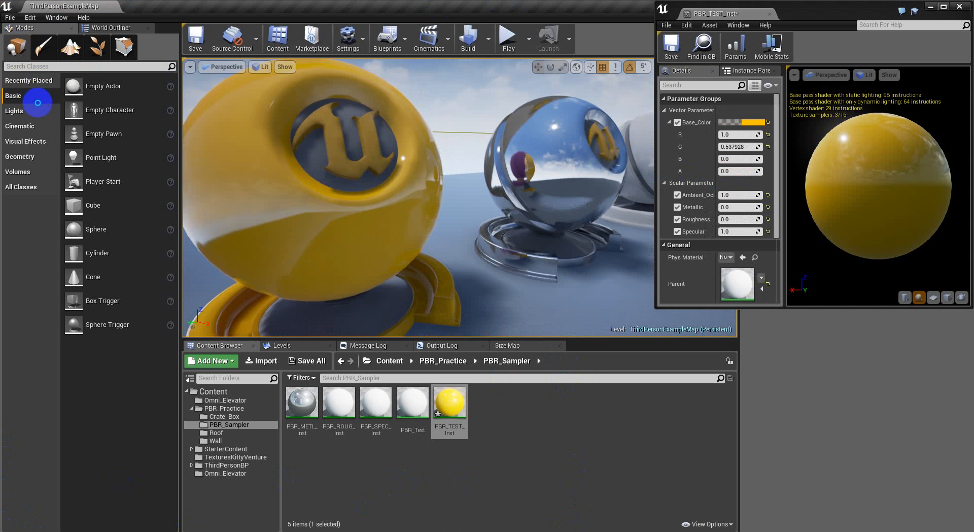
# Review PBR_Test's Base_Color, Ambient_Oclusion, Metallic, Specular and Roughness nodes, then close the editor
pyautogui.doubleClick(412, 403)
pyautogui.moveTo(766, 157); pyautogui.dragTo(832, 240, button='right')
pyautogui.click(780, 134)
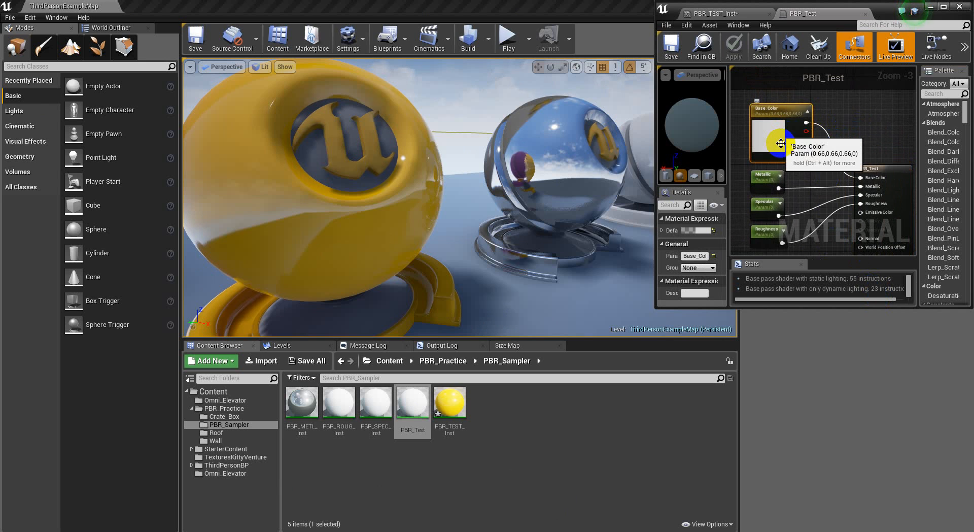
pyautogui.scroll(3, 777, 158)
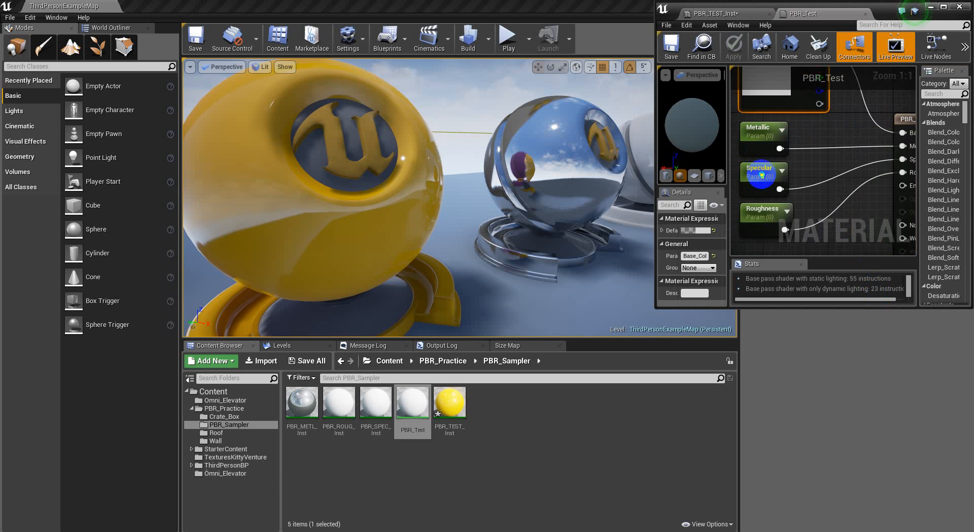
pyautogui.moveTo(818, 210); pyautogui.dragTo(806, 64, button='right')
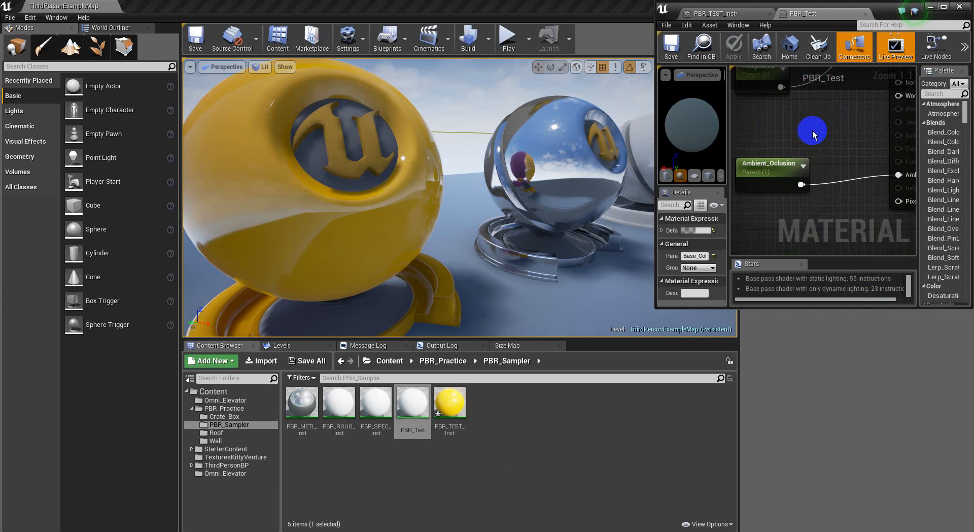
pyautogui.moveTo(813, 133); pyautogui.dragTo(784, 216, button='right')
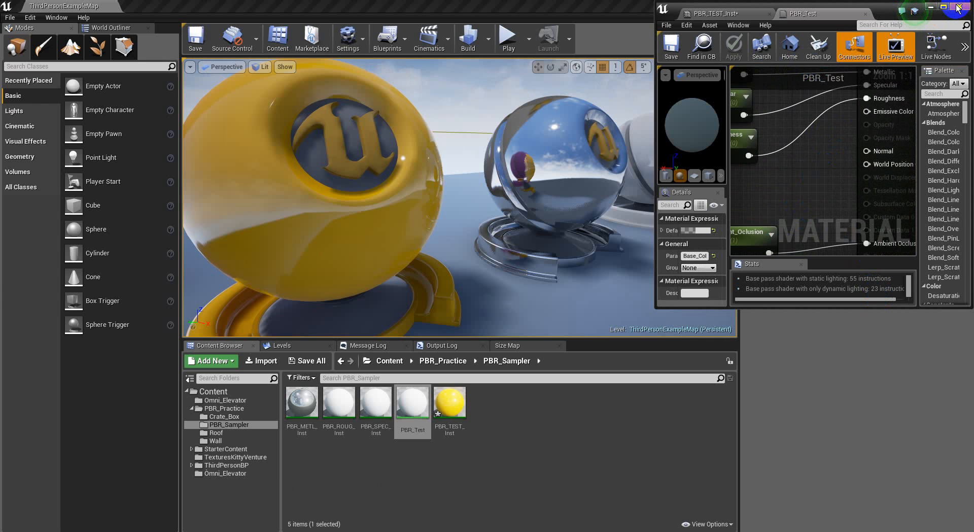
pyautogui.click(960, 7)
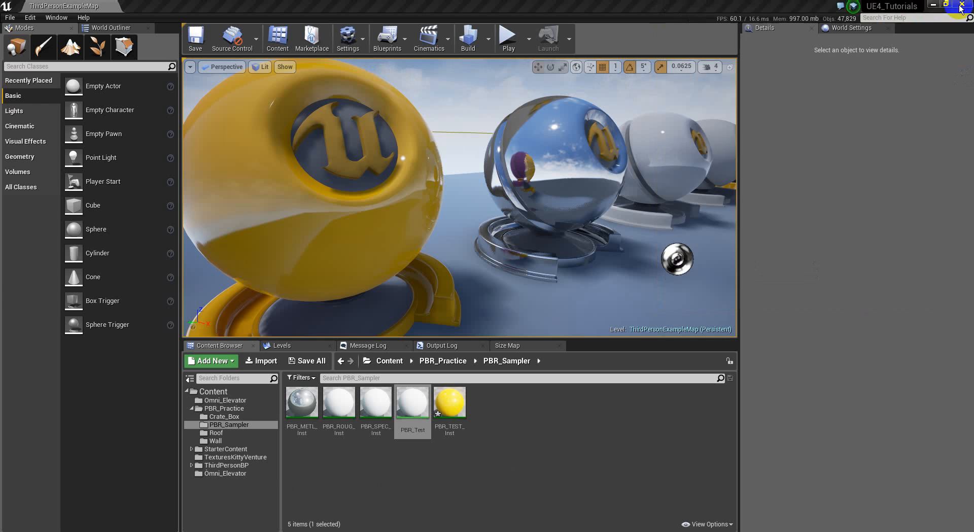
pyautogui.click(489, 406)
# Create a new material in PBR_Sampler named PBR_Texture_Test
pyautogui.rightClick(488, 406)
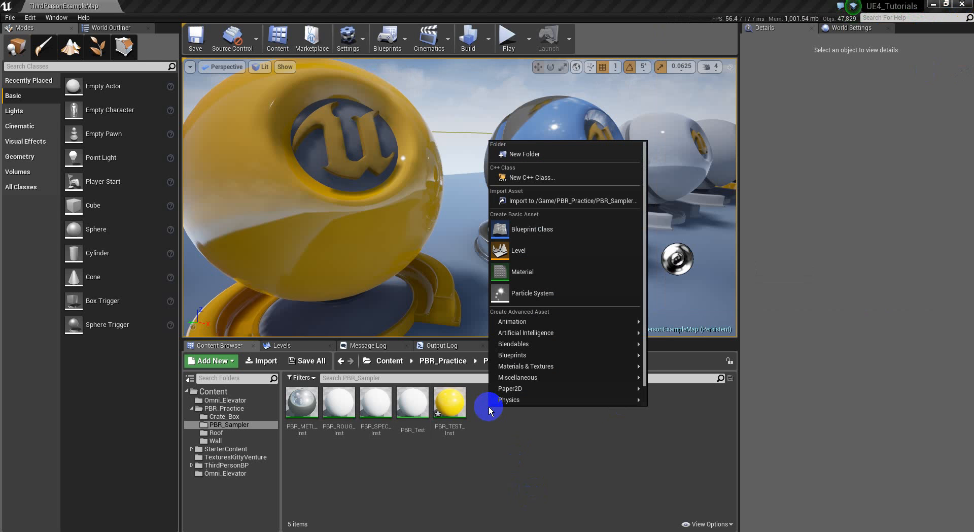
pyautogui.click(568, 274)
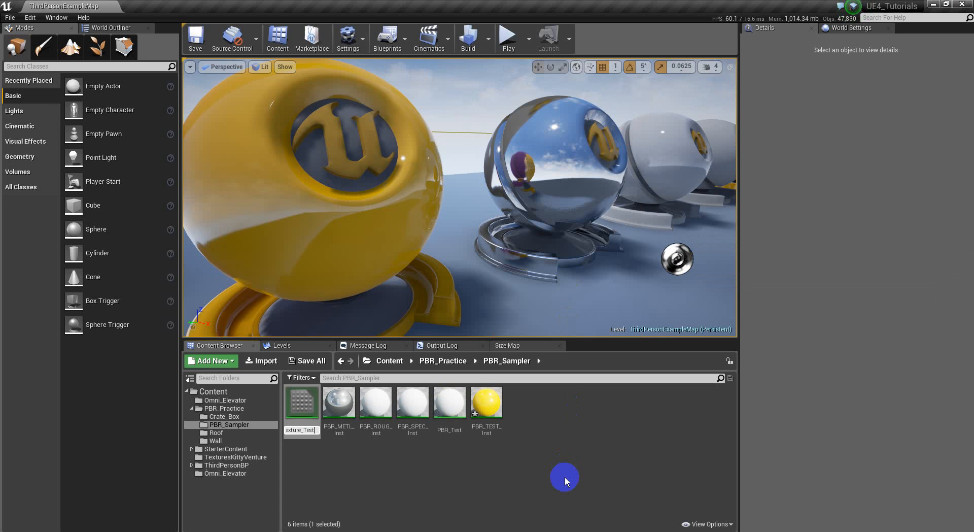
pyautogui.press('Return')
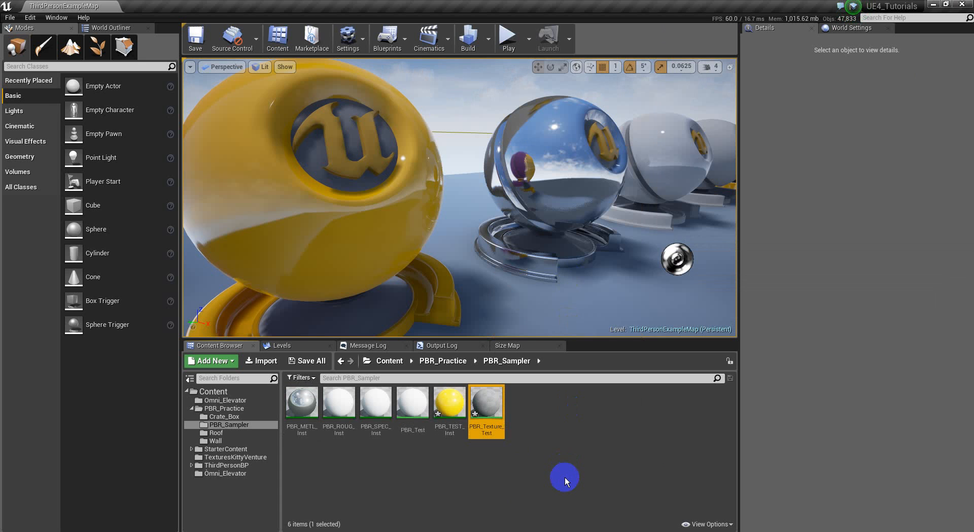
# Open PBR_Texture_Test full-screen with its main material node centred in the graph
pyautogui.doubleClick(487, 404)
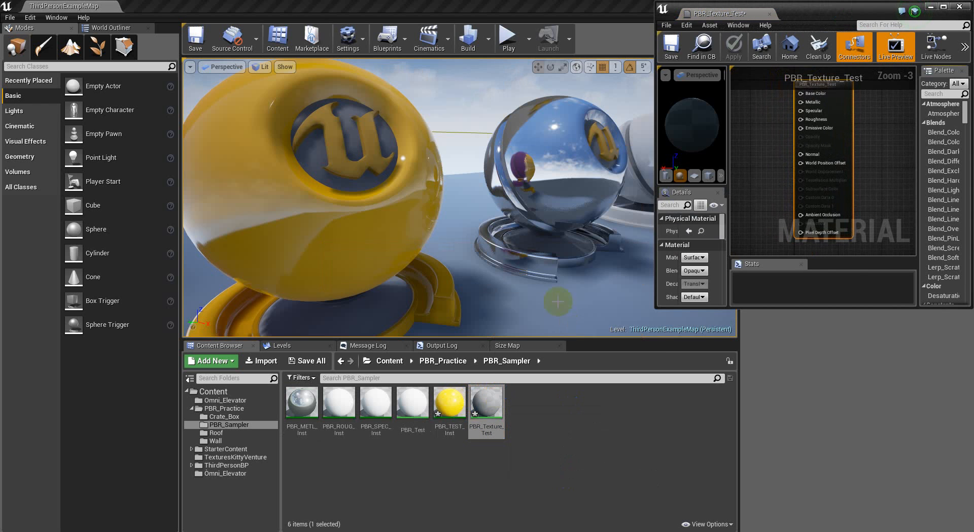
pyautogui.click(942, 11)
pyautogui.moveTo(425, 183); pyautogui.dragTo(568, 303, button='right')
pyautogui.scroll(3, 392, 231)
pyautogui.moveTo(394, 282); pyautogui.dragTo(491, 229, button='right')
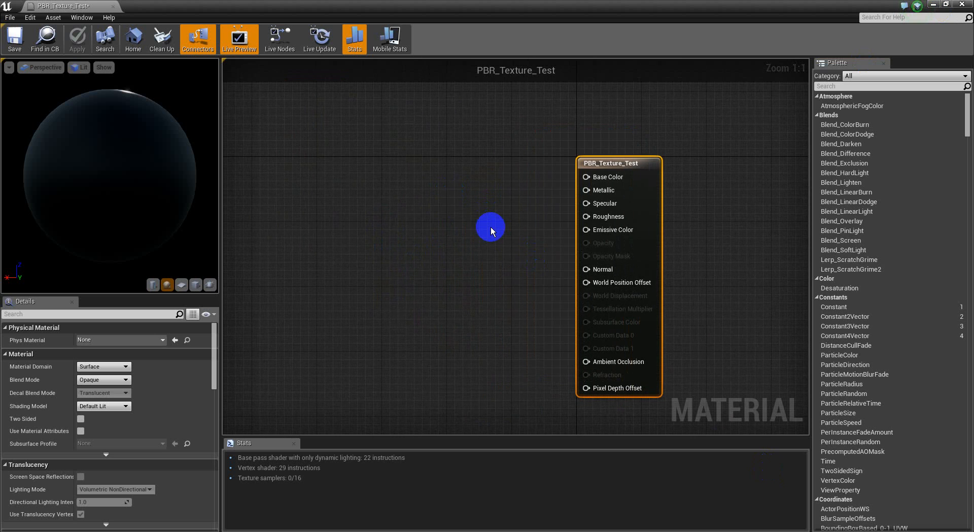
# Add a Texture Sample node, browse its Texture slot, and list the Wall folder's textures
pyautogui.click(373, 181)
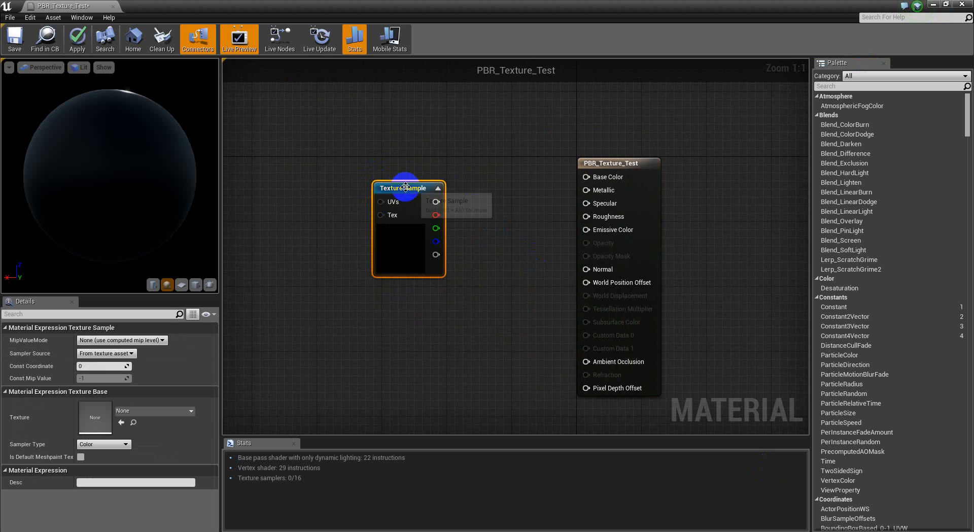
pyautogui.moveTo(405, 187); pyautogui.dragTo(390, 171)
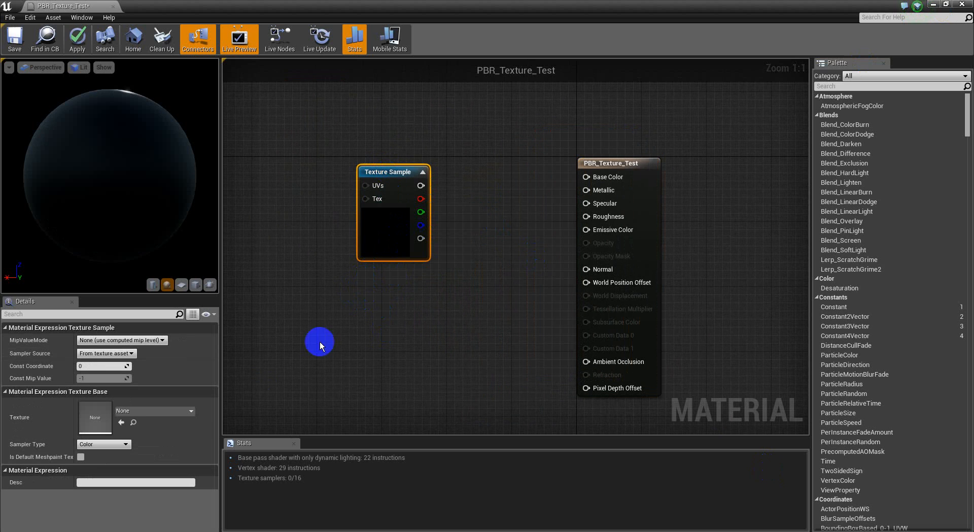
pyautogui.click(164, 416)
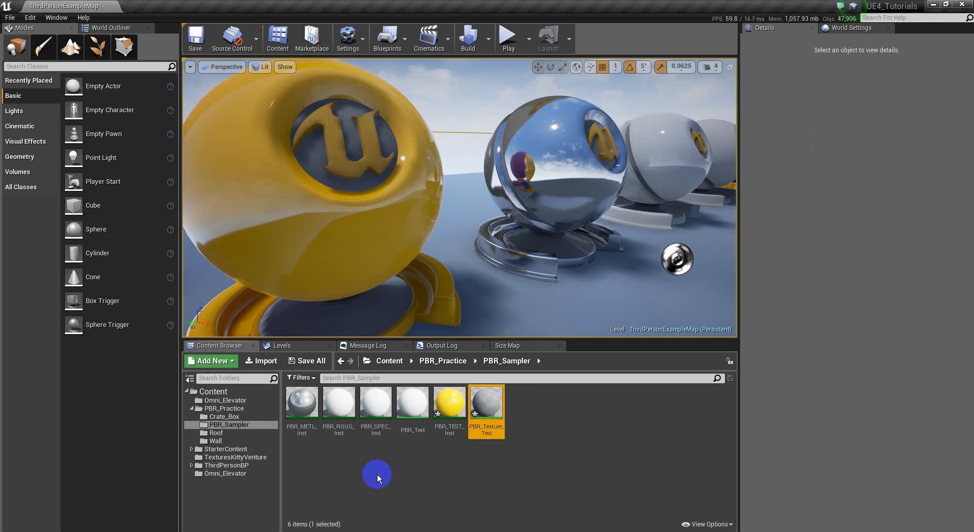
pyautogui.click(234, 441)
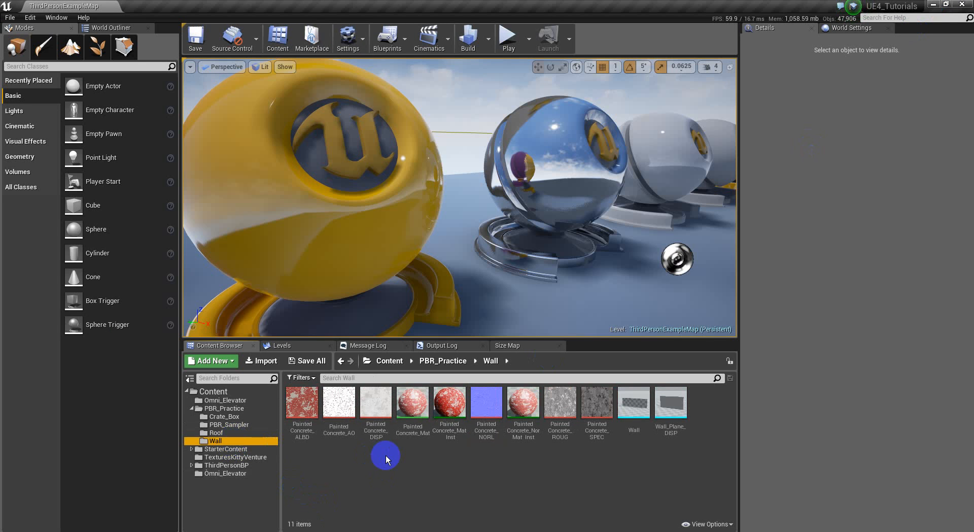
# Open the PaintedConcrete ROUG, SPEC, DISP and AO textures in the texture editor
pyautogui.doubleClick(561, 404)
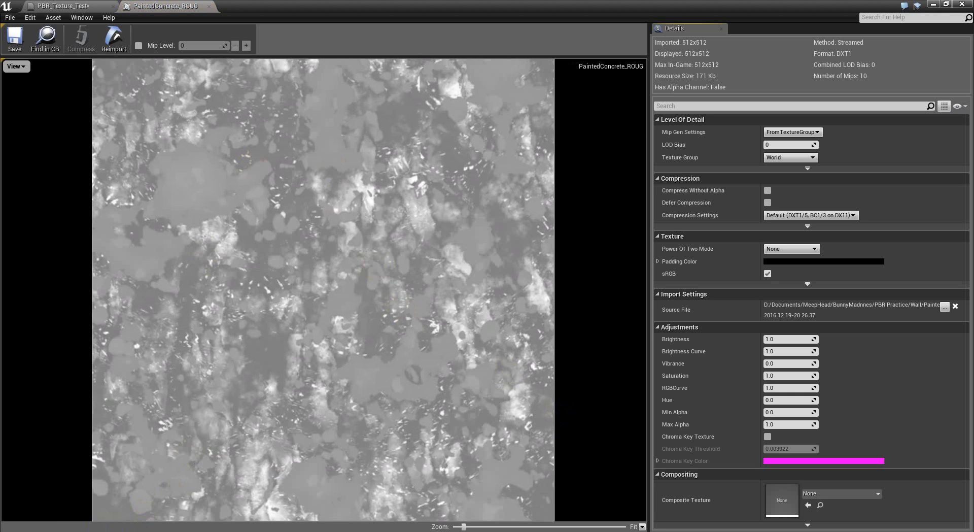
pyautogui.moveTo(421, 10)
pyautogui.mouseDown()
pyautogui.moveTo(559, 63)
pyautogui.moveTo(782, 35)
pyautogui.mouseUp()
pyautogui.doubleClick(604, 400)
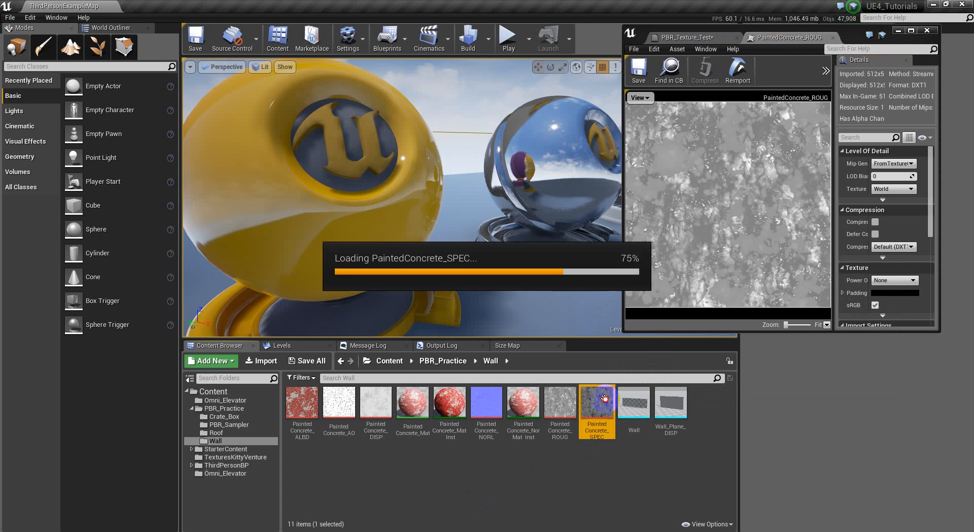
pyautogui.doubleClick(376, 403)
pyautogui.doubleClick(347, 405)
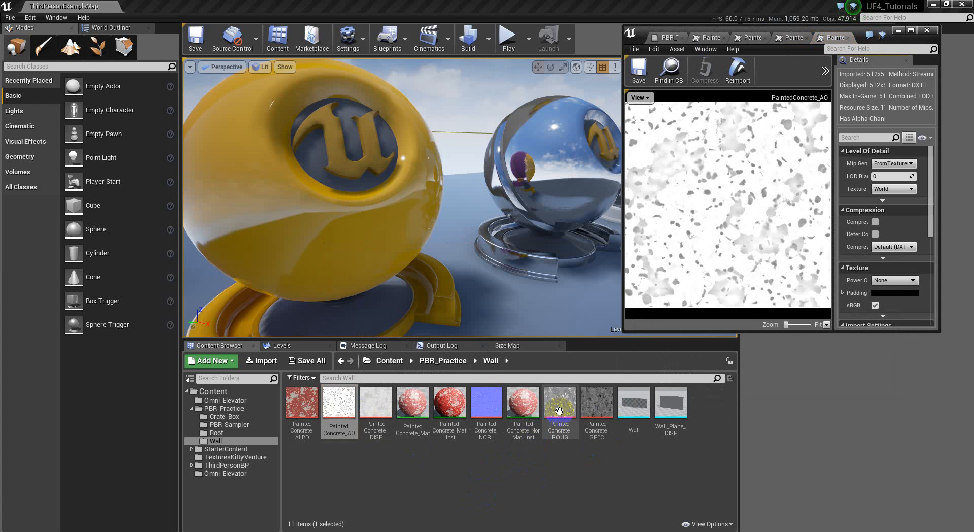
pyautogui.click(761, 165)
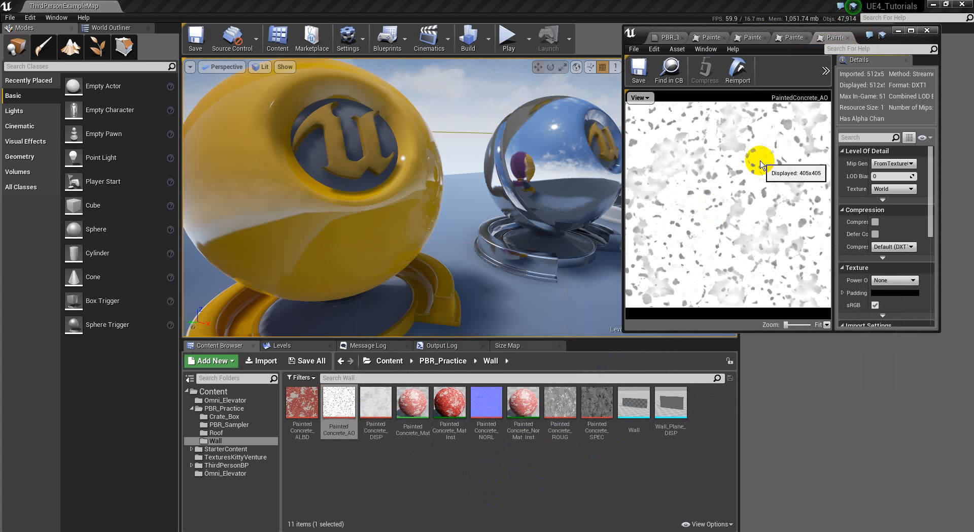
# Maximize the texture editor, review the DISP, SPEC and ROUG maps, then return to the level
pyautogui.click(912, 31)
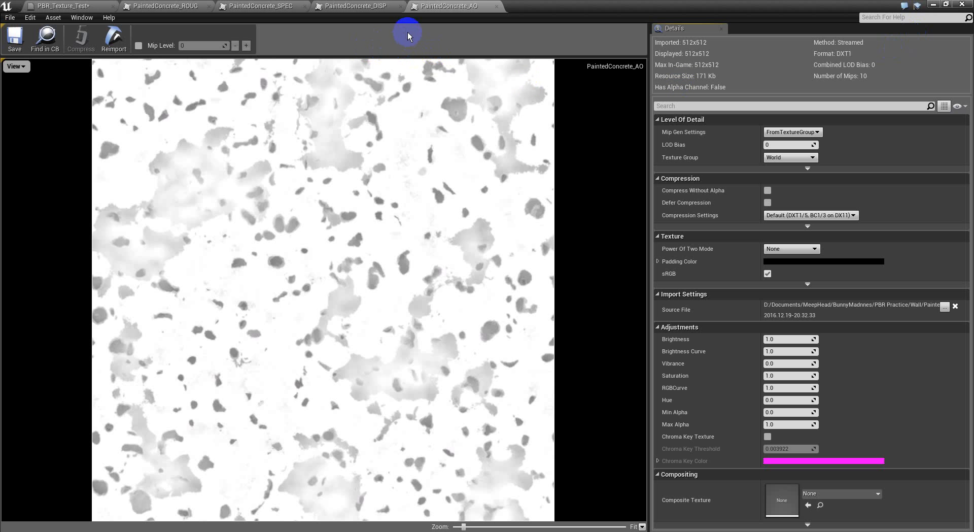
pyautogui.click(368, 7)
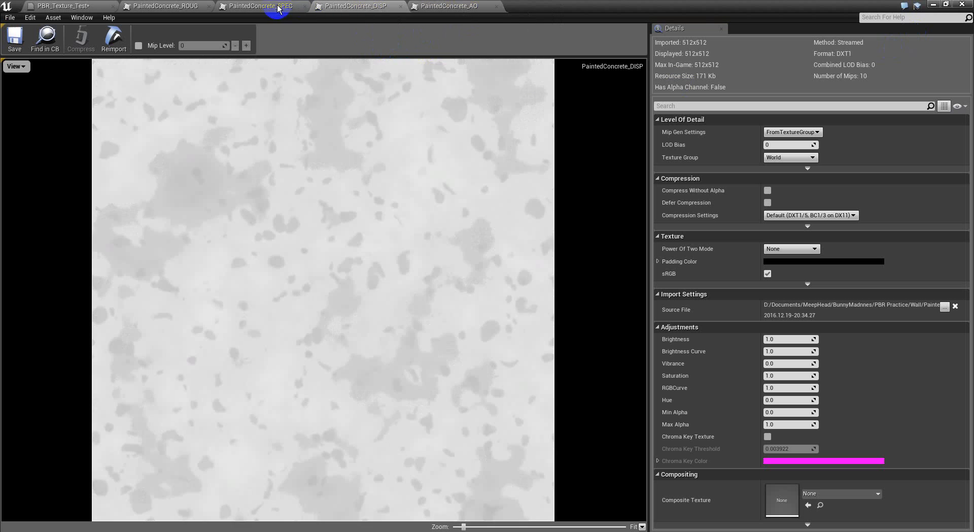
pyautogui.click(299, 8)
pyautogui.click(180, 8)
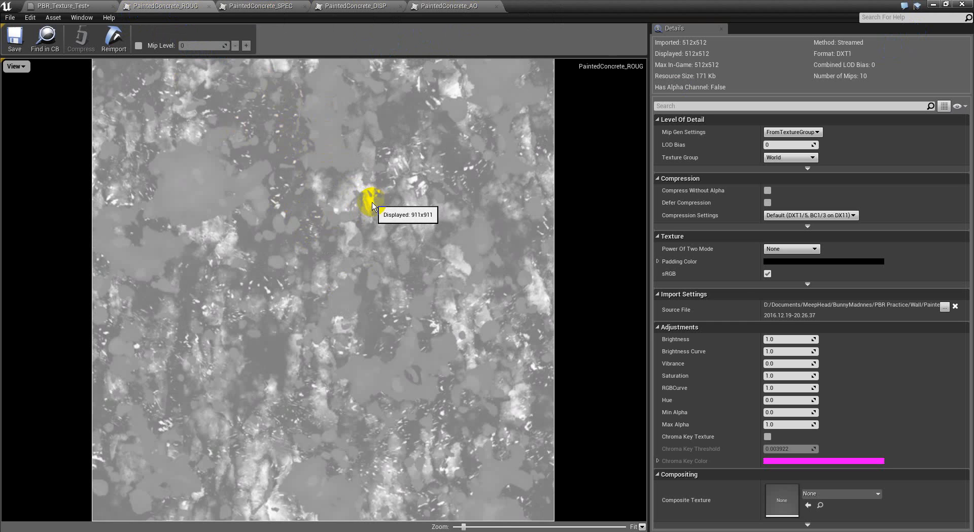
pyautogui.click(936, 5)
pyautogui.press('d')
pyautogui.moveTo(538, 229); pyautogui.dragTo(400, 198, button='right')
# Fly to the yellow sphere and open its PBR_TEST_Inst material beside the level
pyautogui.press('w')
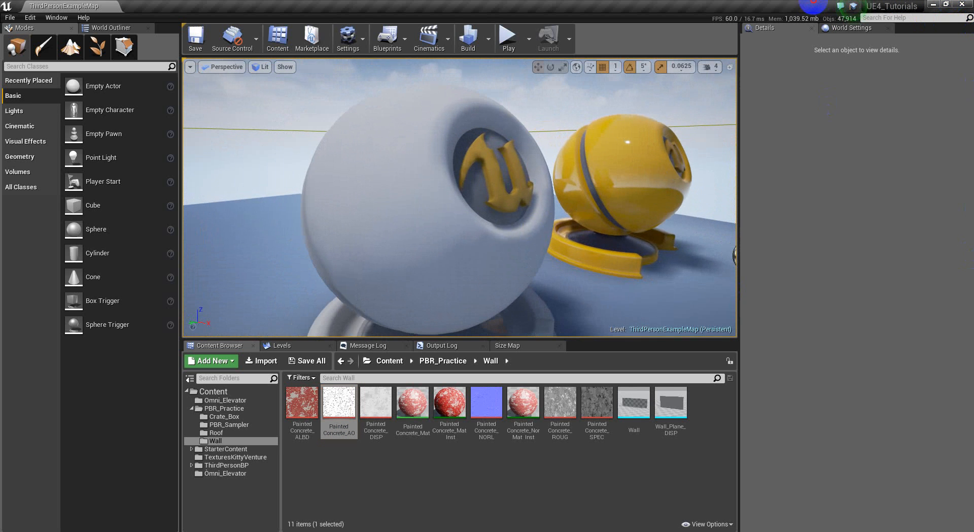
pyautogui.click(400, 198)
pyautogui.moveTo(413, 213); pyautogui.dragTo(811, 60, button='right')
pyautogui.press('w')
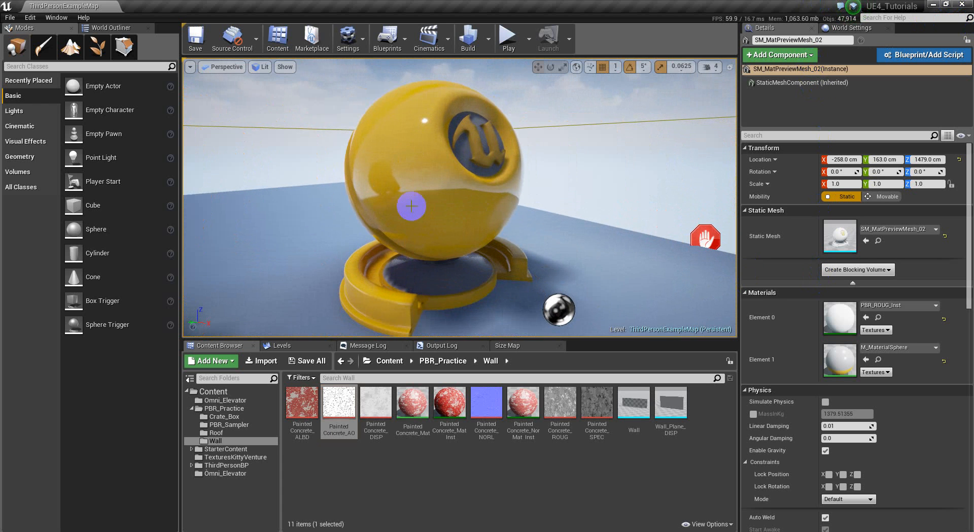
pyautogui.doubleClick(848, 319)
pyautogui.moveTo(619, 7); pyautogui.dragTo(808, 14)
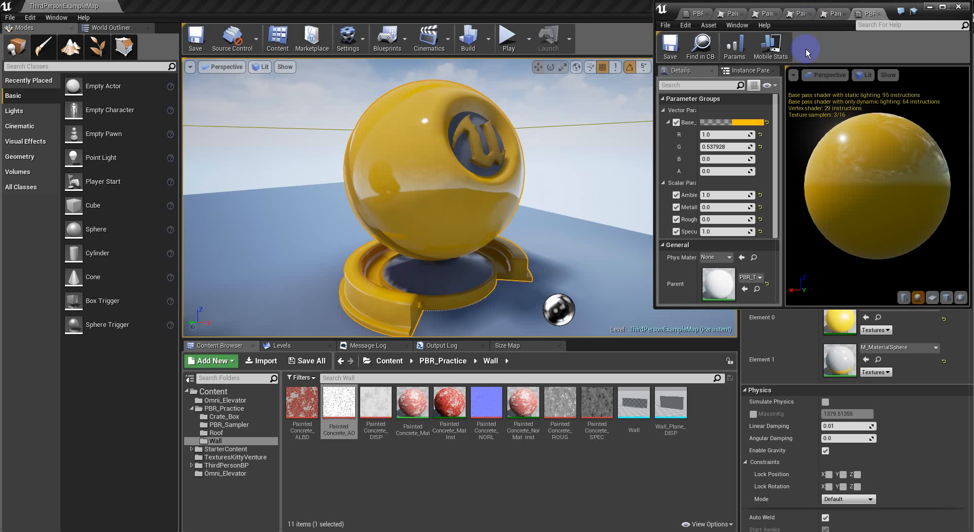
# Set Roughness to 1.0 and Metallic to 1.0, then frame the yellow ball
pyautogui.click(724, 222)
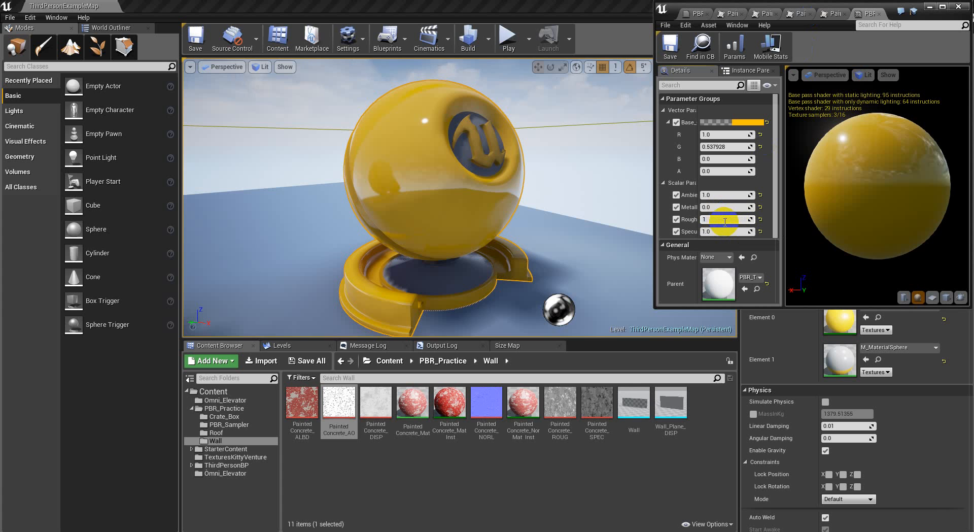
pyautogui.press('Return')
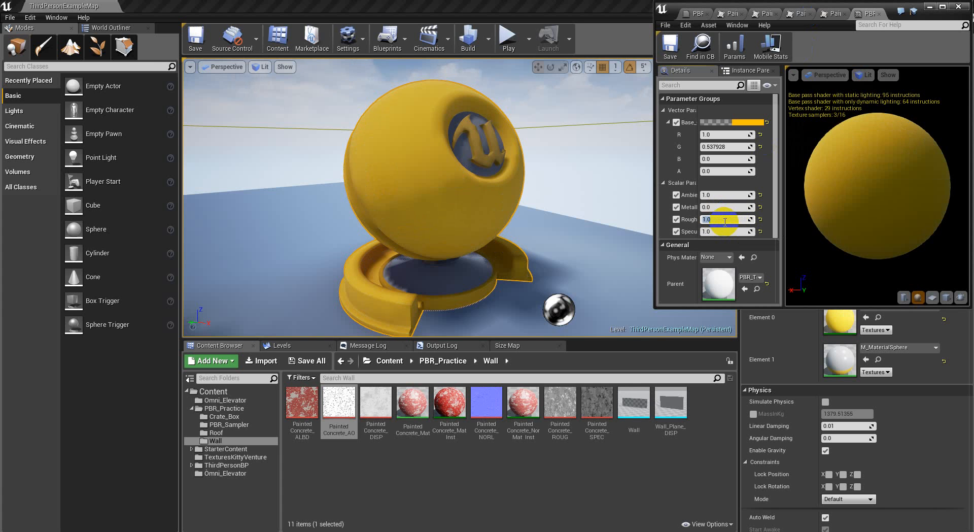
pyautogui.click(725, 210)
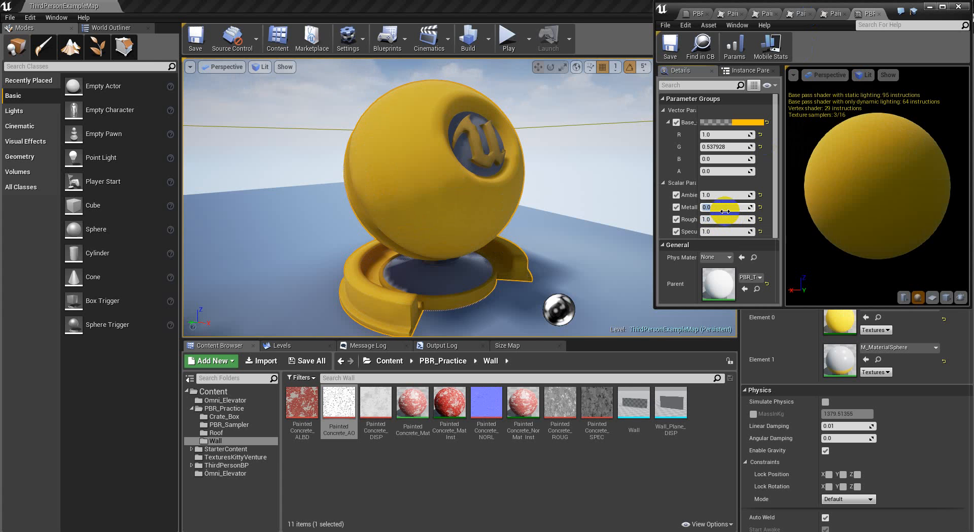
pyautogui.press('Return')
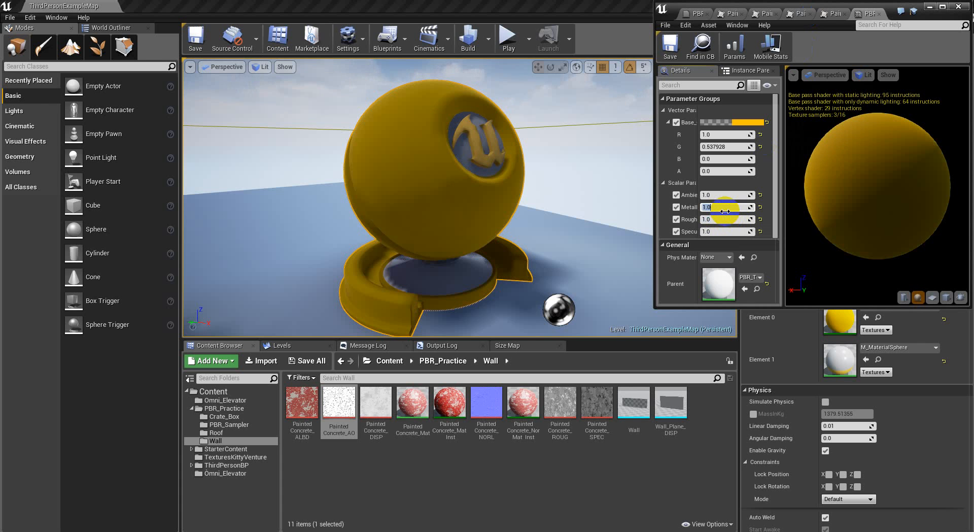
pyautogui.moveTo(594, 207); pyautogui.dragTo(548, 166)
pyautogui.moveTo(579, 227); pyautogui.dragTo(572, 200)
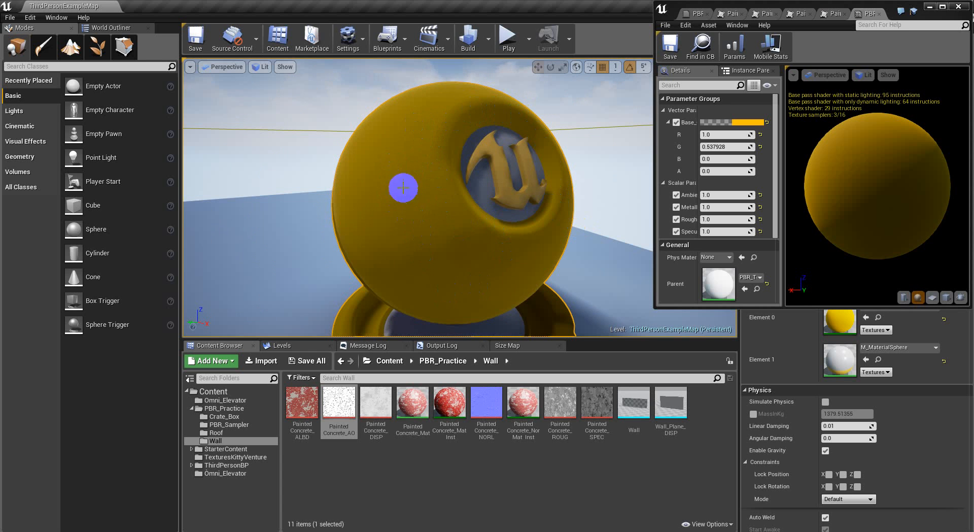
pyautogui.moveTo(418, 211)
pyautogui.mouseDown()
pyautogui.moveTo(424, 341)
pyautogui.moveTo(420, 141)
pyautogui.moveTo(407, 87)
pyautogui.moveTo(418, 206)
pyautogui.mouseUp()
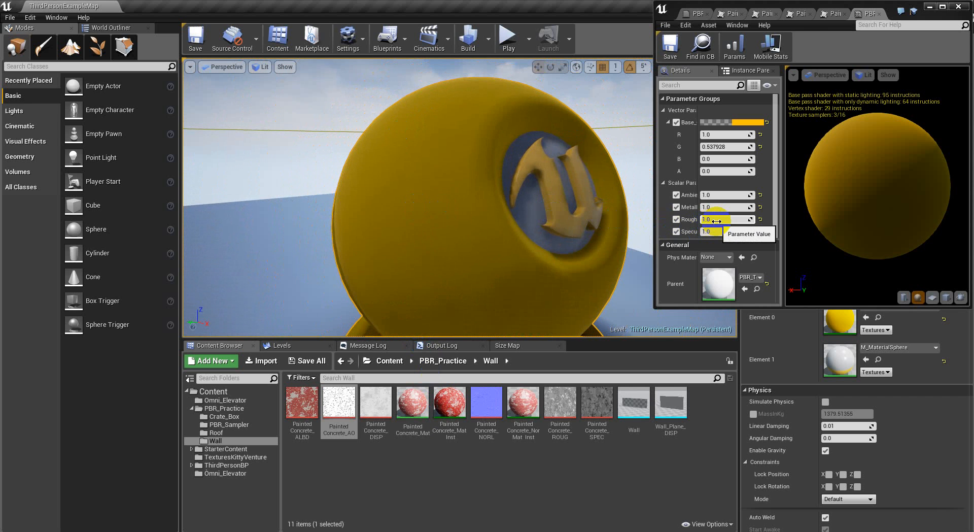
# Maximize the editor and view the PaintedConcrete_ROUG roughness texture
pyautogui.click(942, 6)
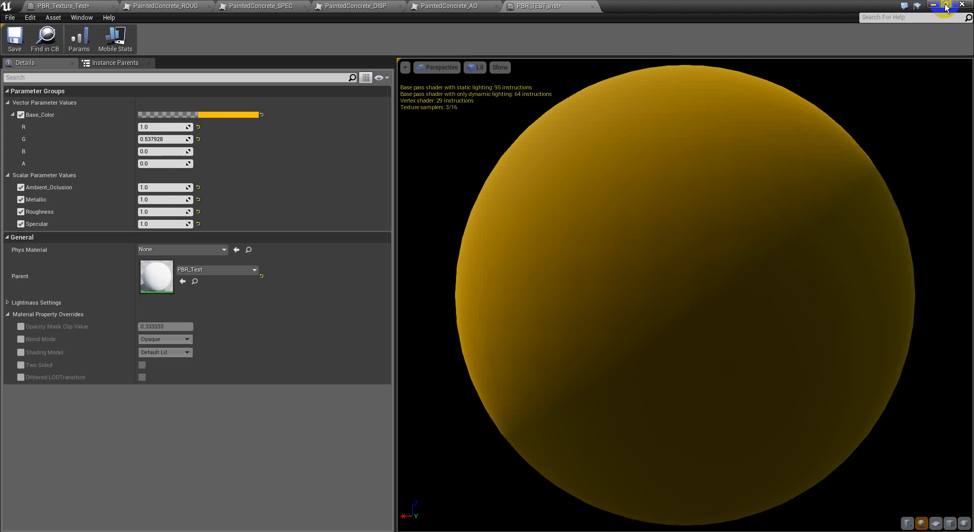
pyautogui.click(188, 7)
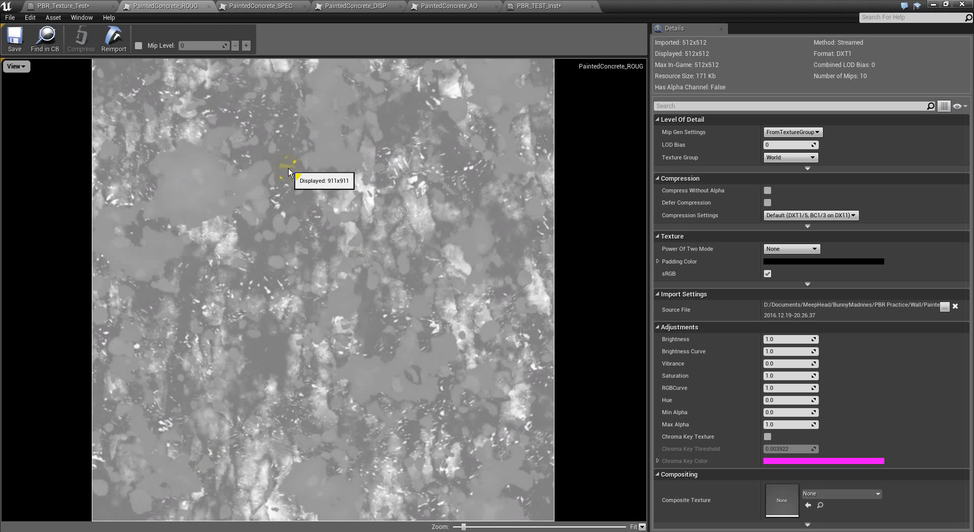
# Cycle through SPEC, DISP, AO and back to ROUG, then float the texture editor
pyautogui.click(261, 6)
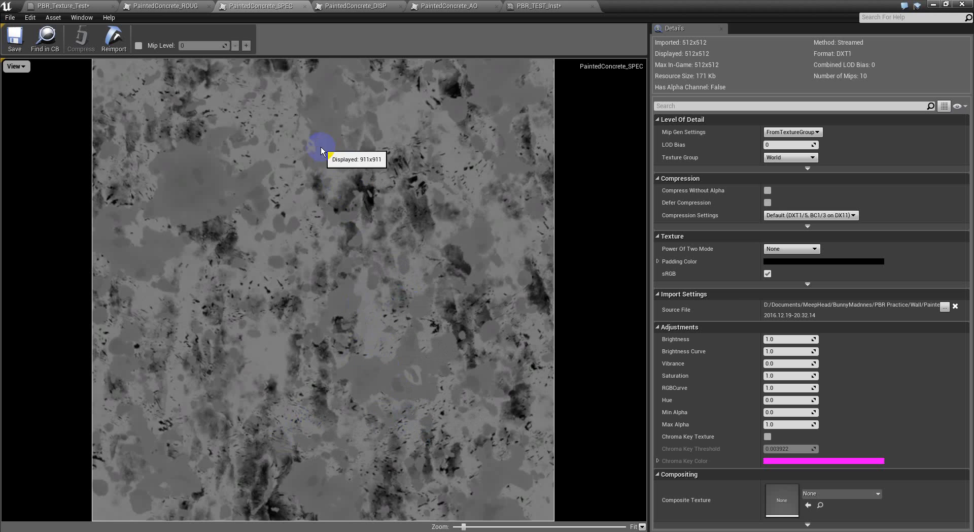
pyautogui.click(356, 6)
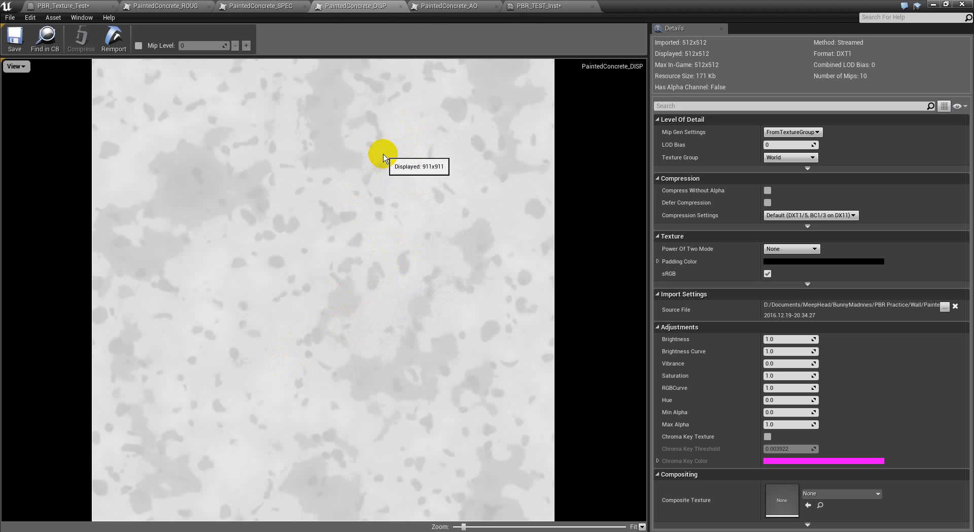
pyautogui.click(434, 5)
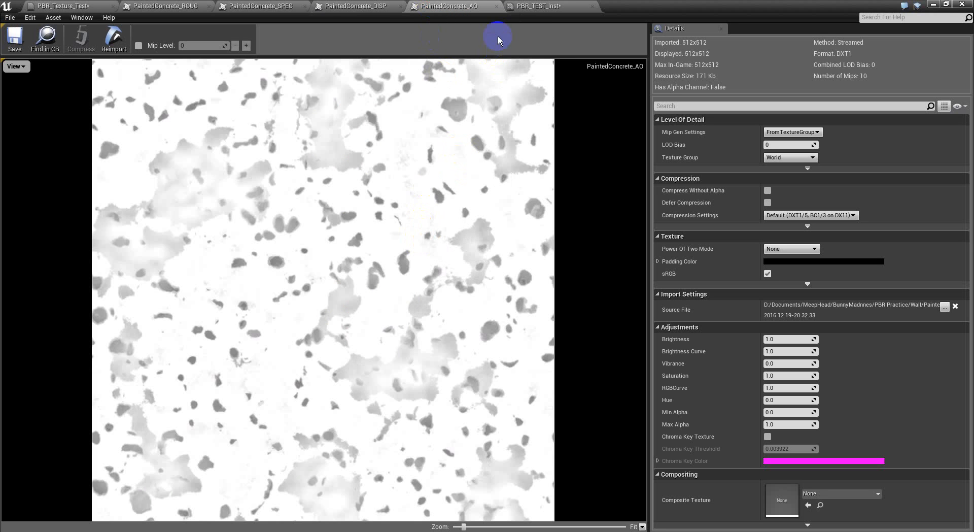
pyautogui.click(196, 7)
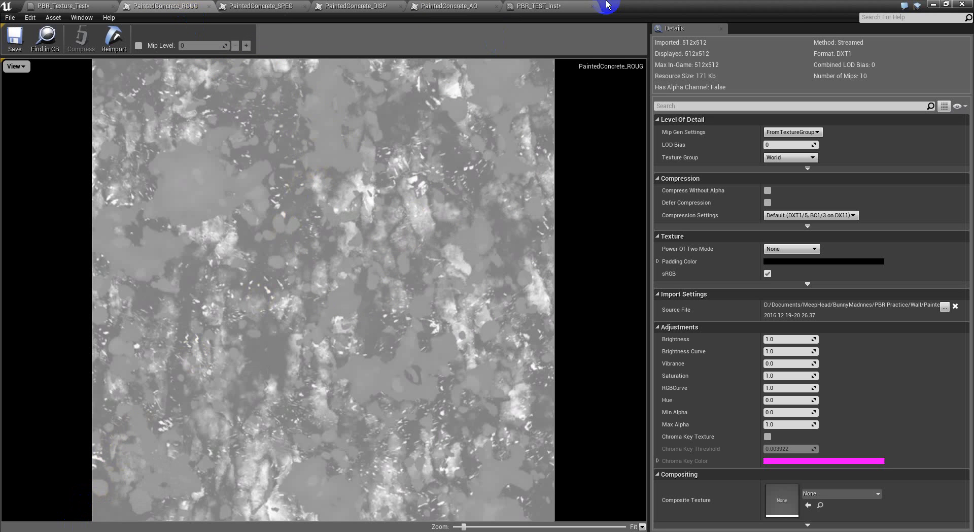
pyautogui.moveTo(870, 6); pyautogui.dragTo(850, 11)
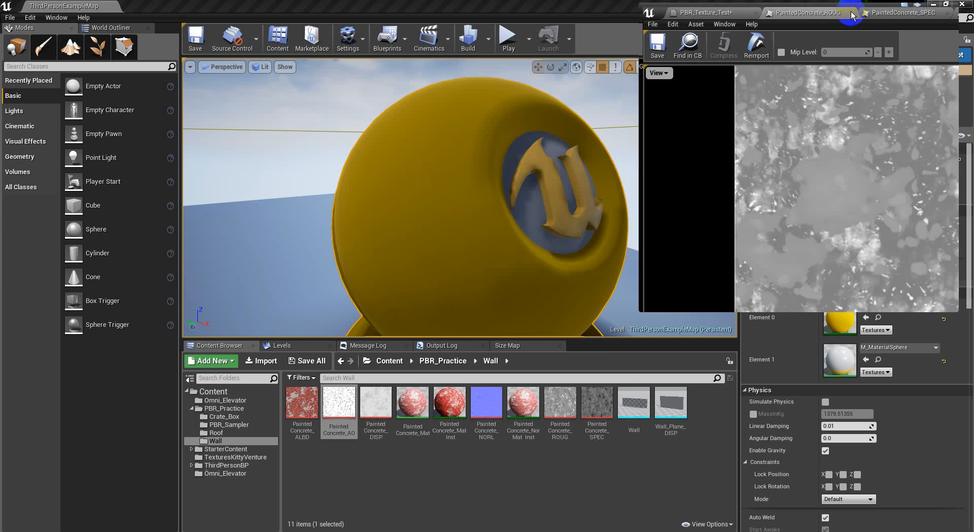
# Open PaintedConcrete_ALBD full-screen and move its tab to the front
pyautogui.doubleClick(302, 403)
pyautogui.click(928, 9)
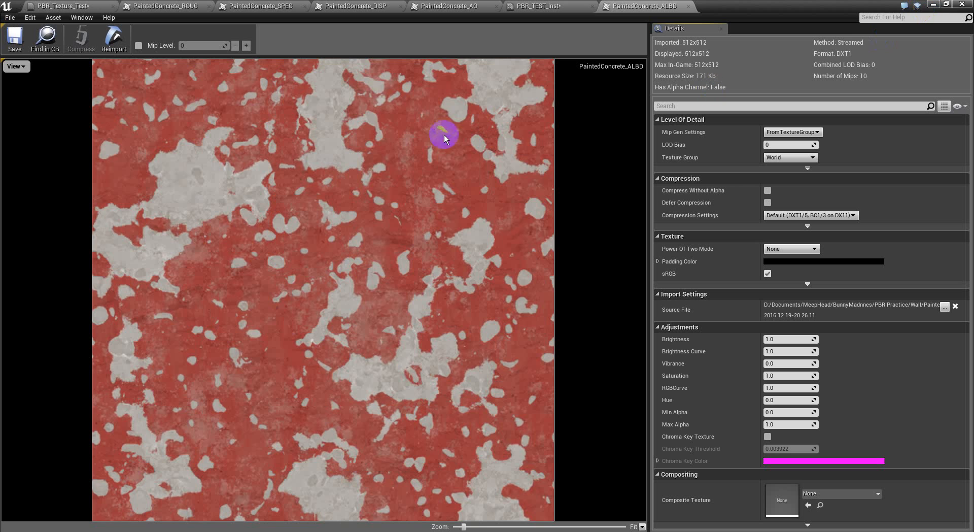
pyautogui.moveTo(645, 5); pyautogui.dragTo(165, 5)
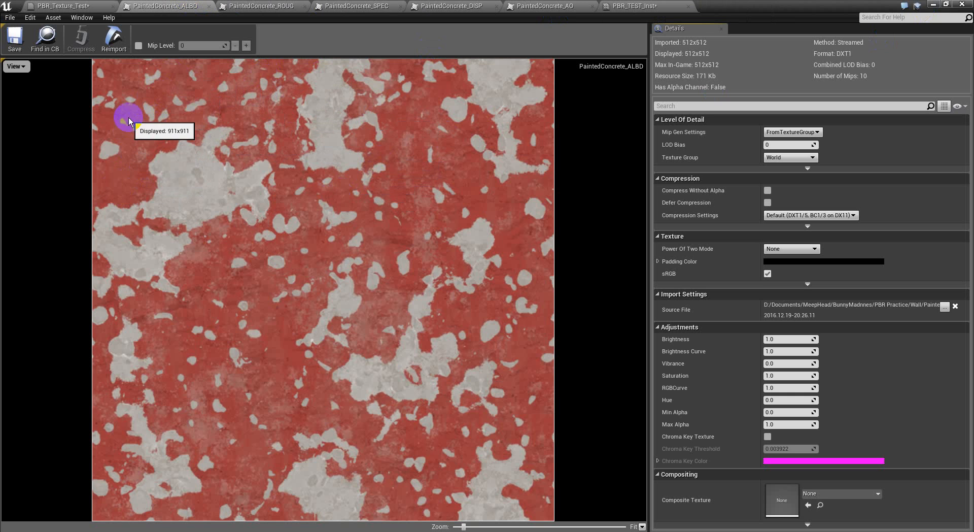
# Toggle between the ALBD, ROUG and SPEC maps, ending on PaintedConcrete_SPEC
pyautogui.click(256, 5)
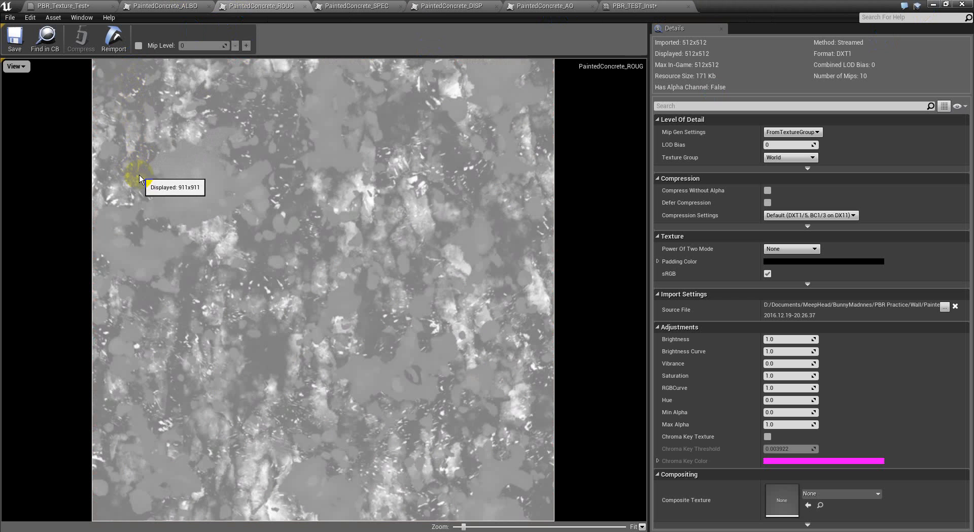
pyautogui.click(165, 5)
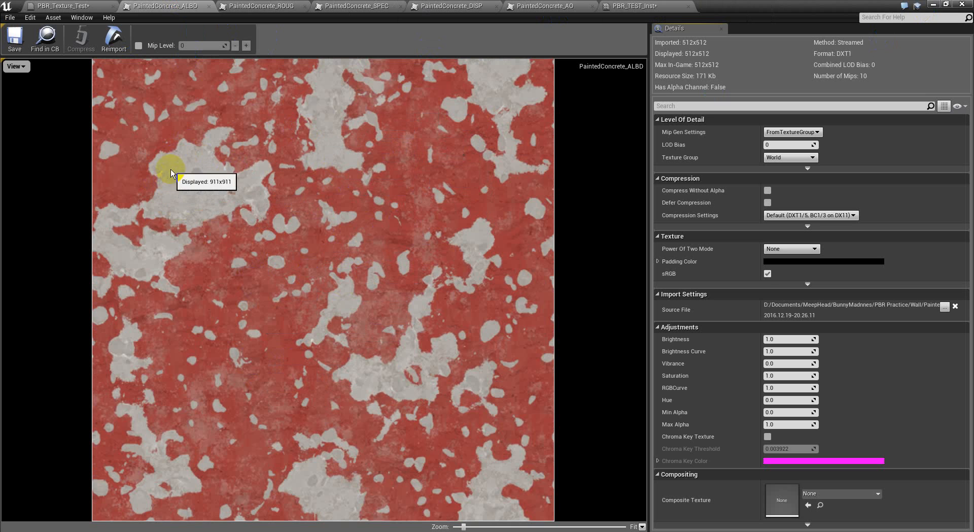
pyautogui.click(261, 6)
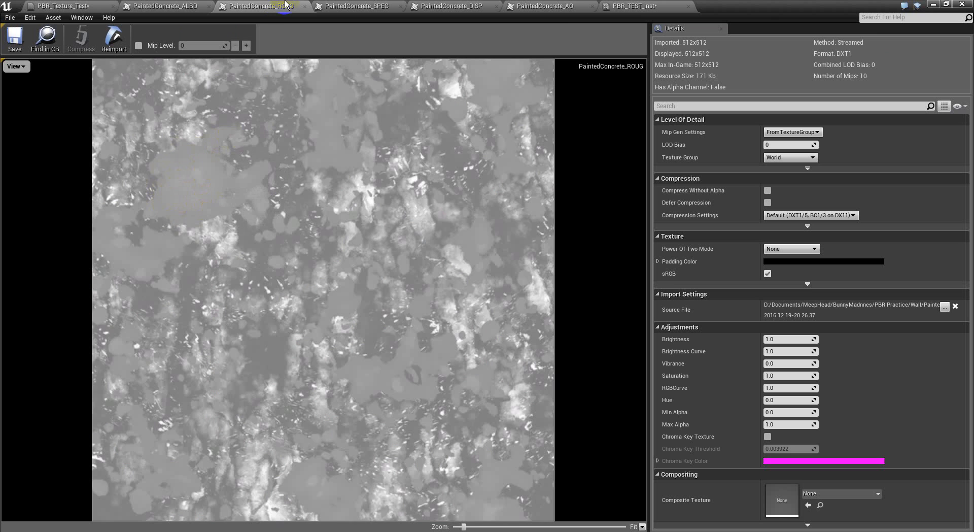
pyautogui.click(167, 5)
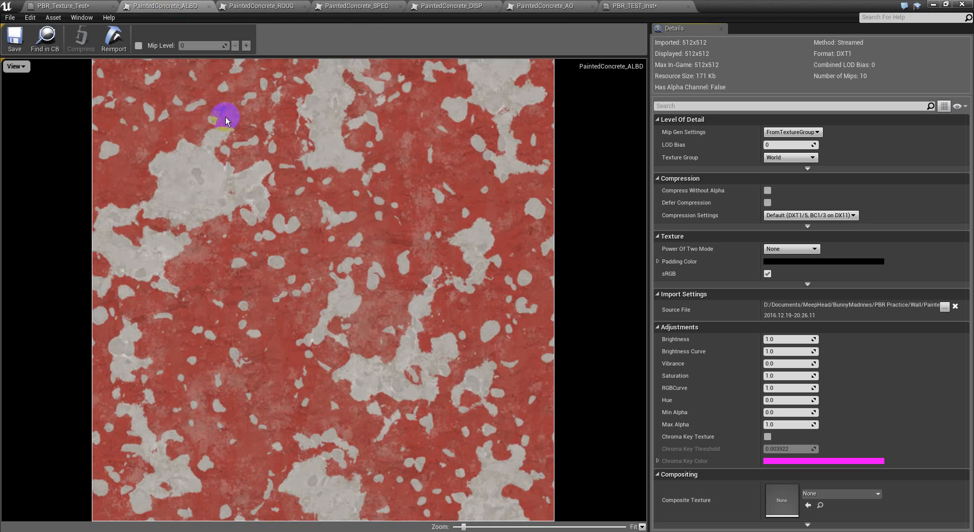
pyautogui.click(254, 6)
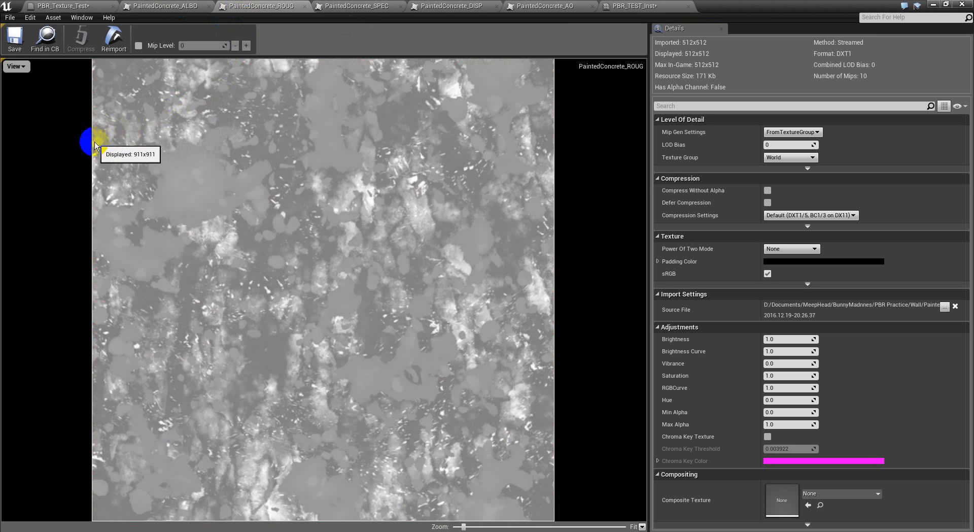
pyautogui.click(187, 5)
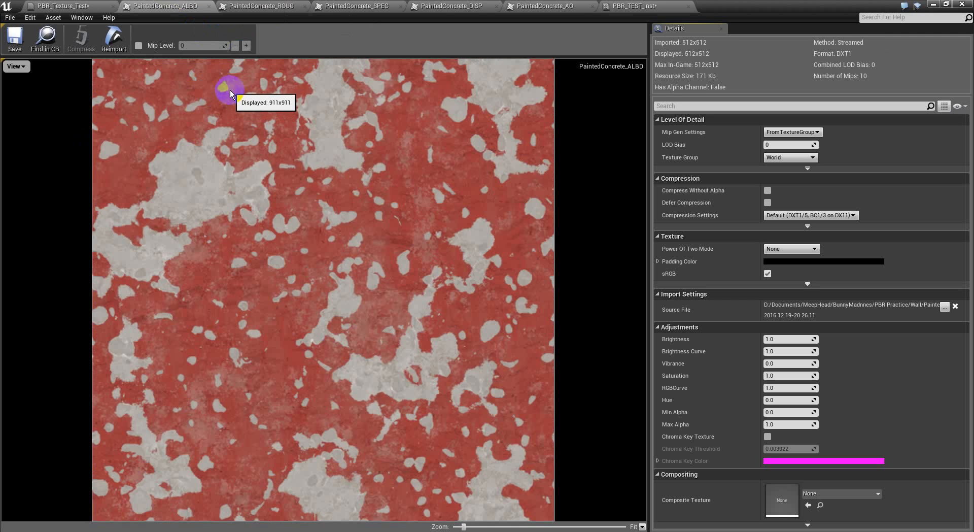
pyautogui.click(351, 5)
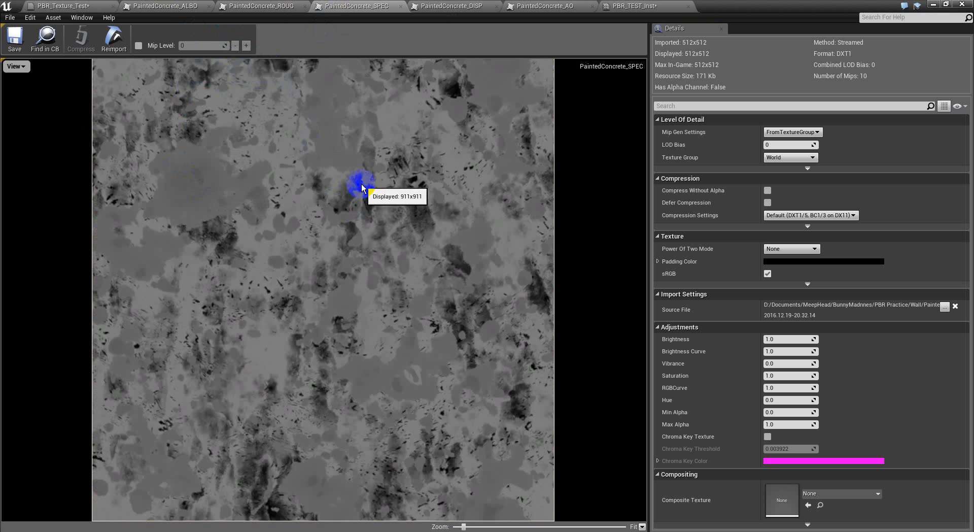
pyautogui.click(277, 6)
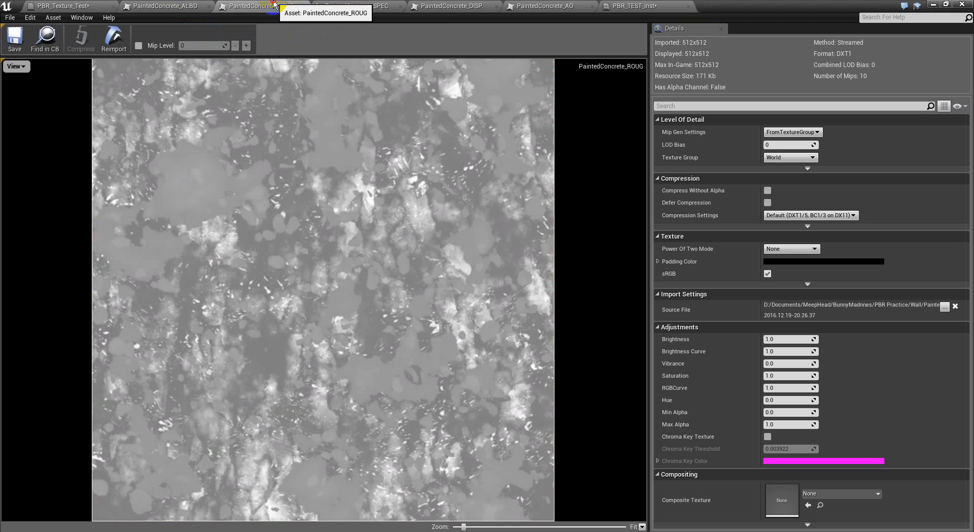
pyautogui.click(177, 5)
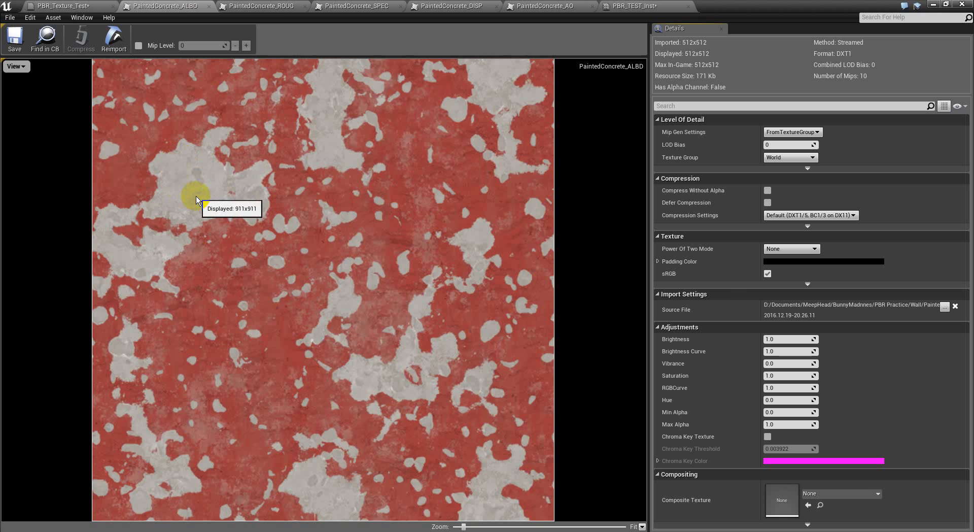
pyautogui.click(357, 6)
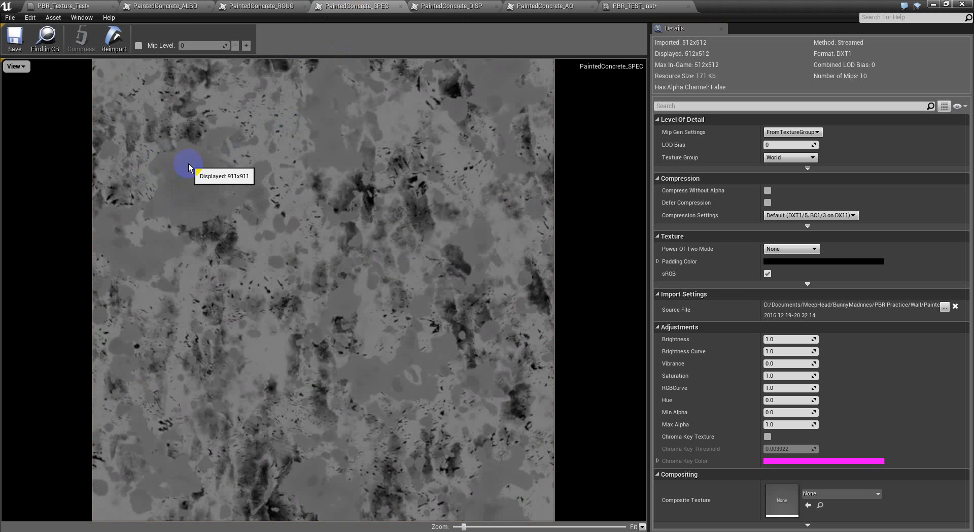
# Preview the DISP and AO maps, then ALBD and finally PaintedConcrete_ROUG
pyautogui.click(463, 6)
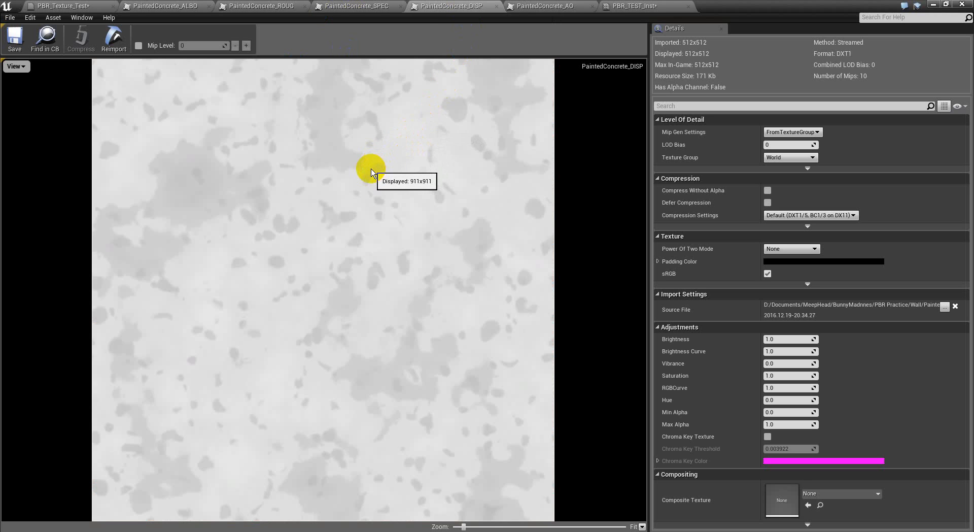
pyautogui.click(541, 6)
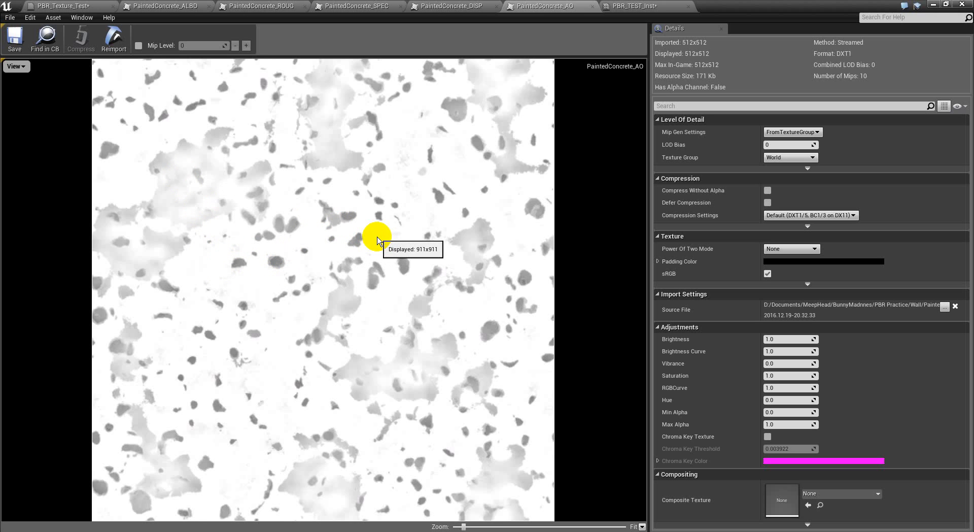
pyautogui.click(197, 5)
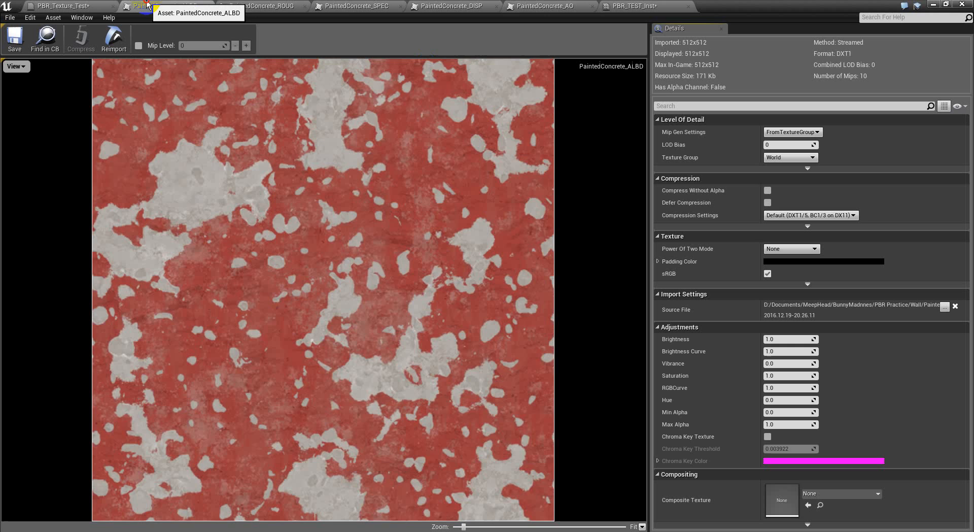
pyautogui.click(242, 5)
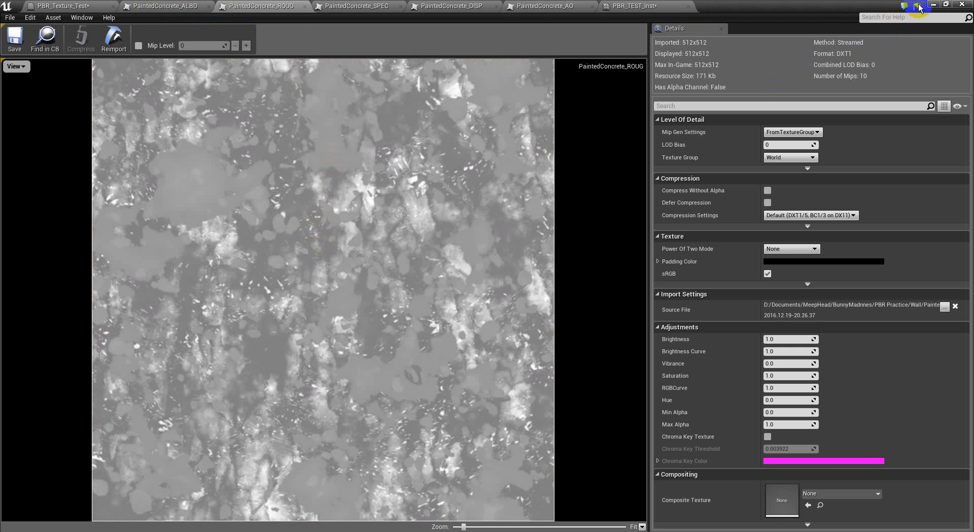
# Restore the texture editor window and close each PaintedConcrete texture tab
pyautogui.doubleClick(844, 5)
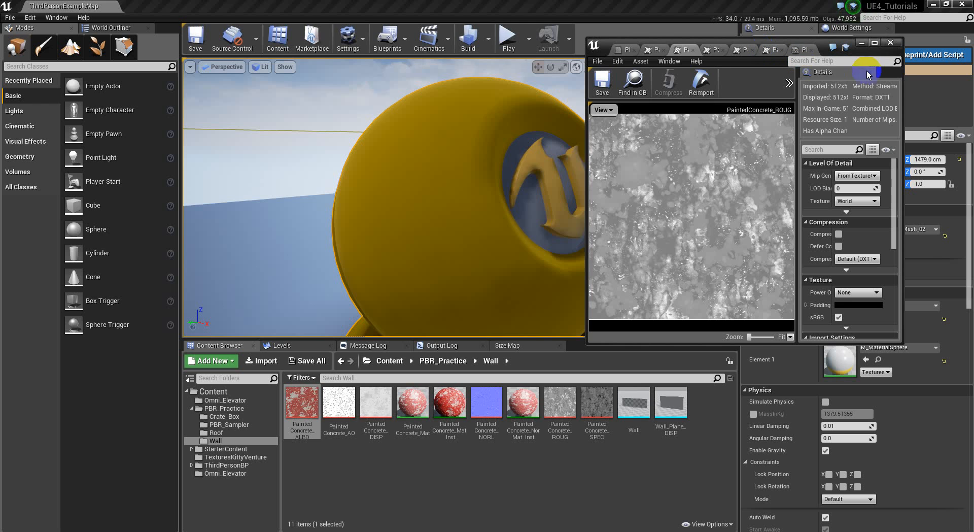
pyautogui.click(657, 50)
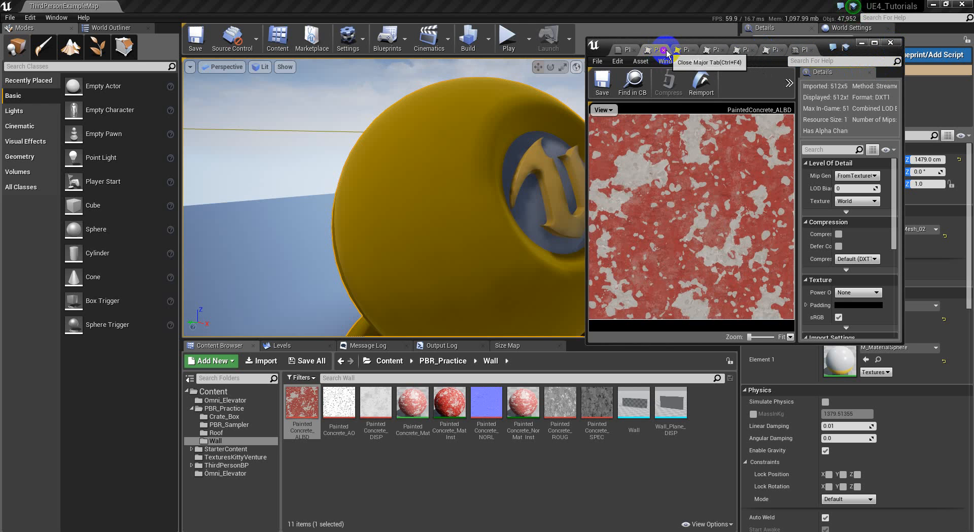
pyautogui.click(666, 51)
pyautogui.click(673, 50)
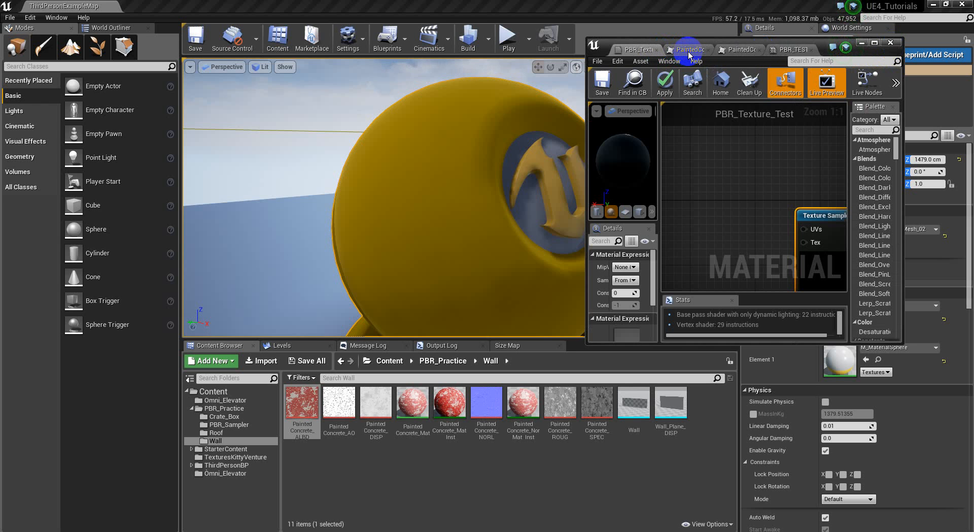
pyautogui.click(708, 50)
pyautogui.click(708, 50)
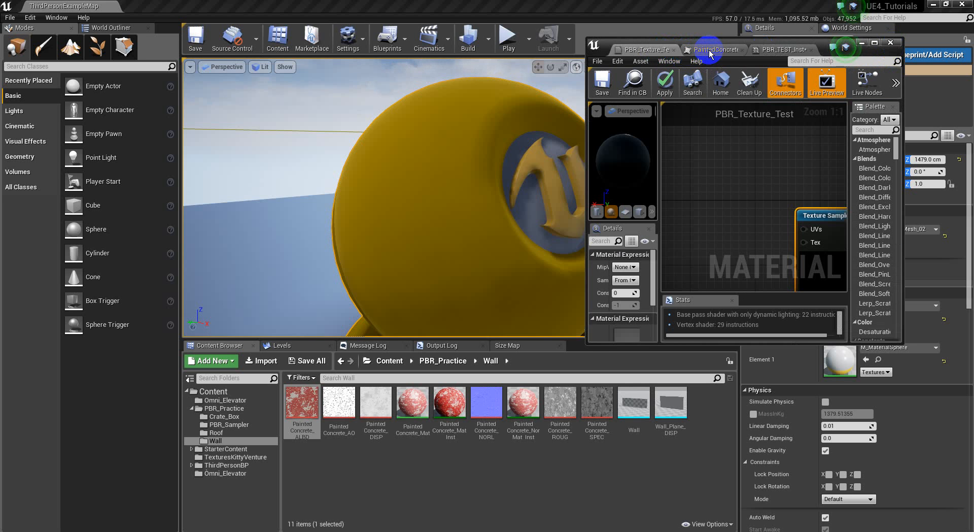
pyautogui.click(741, 50)
# Close the PBR_TEST_Inst instance editor and maximize the PBR_Texture_Test material window
pyautogui.click(743, 51)
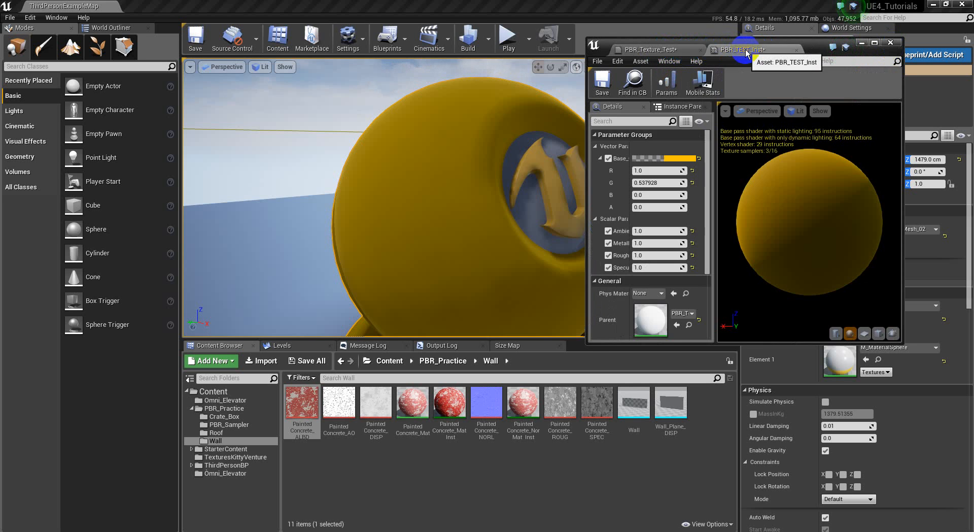
pyautogui.click(798, 50)
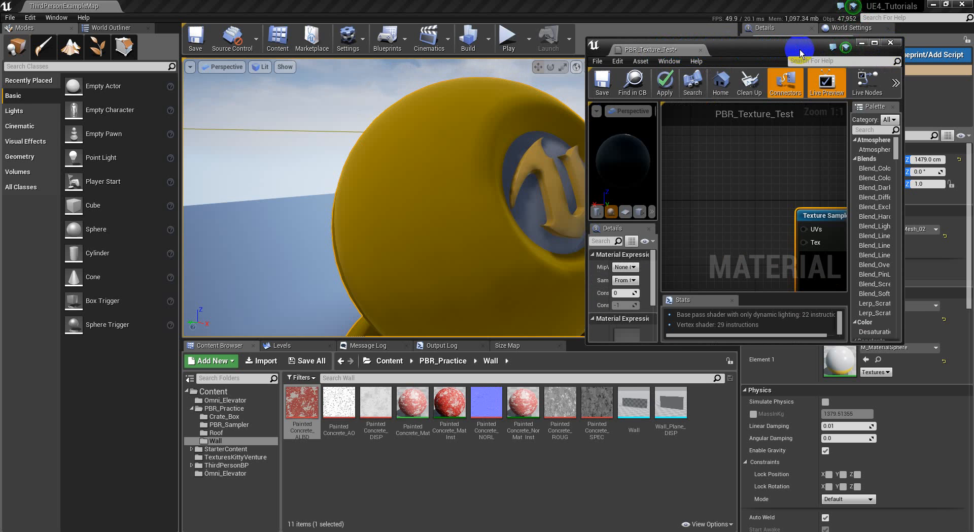
pyautogui.click(874, 43)
pyautogui.moveTo(506, 236); pyautogui.dragTo(537, 218, button='right')
# Delete the Texture Sample and add a TextureSampleParameter2D node from the Palette
pyautogui.click(499, 196)
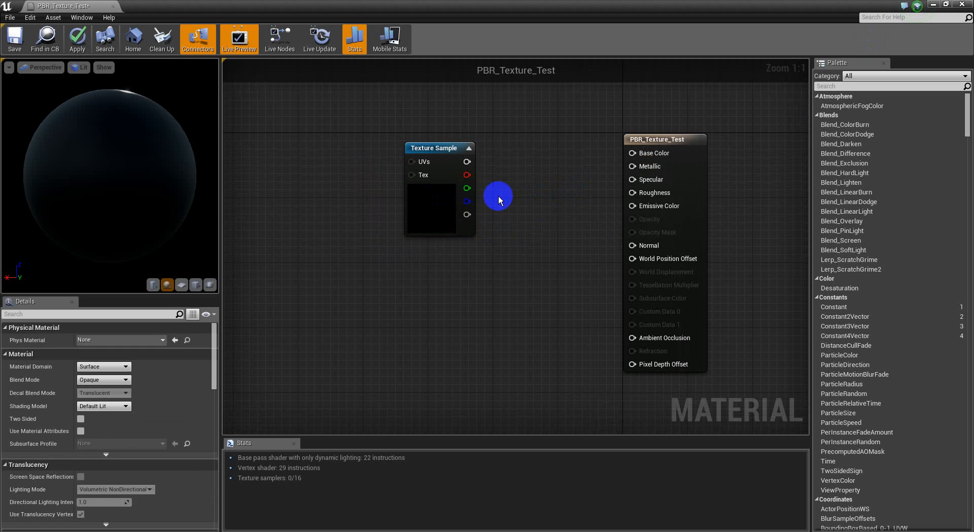
pyautogui.click(436, 211)
pyautogui.press('Delete')
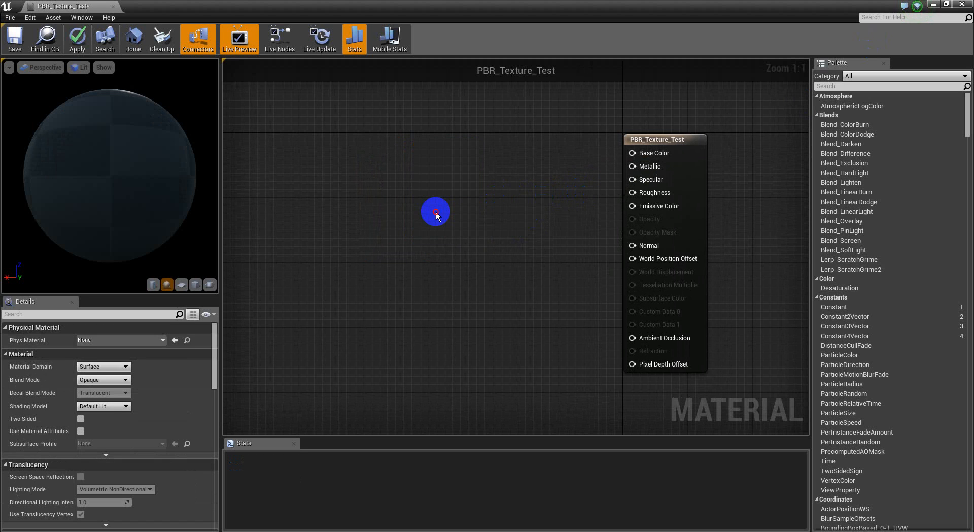
pyautogui.click(852, 86)
pyautogui.write('texture')
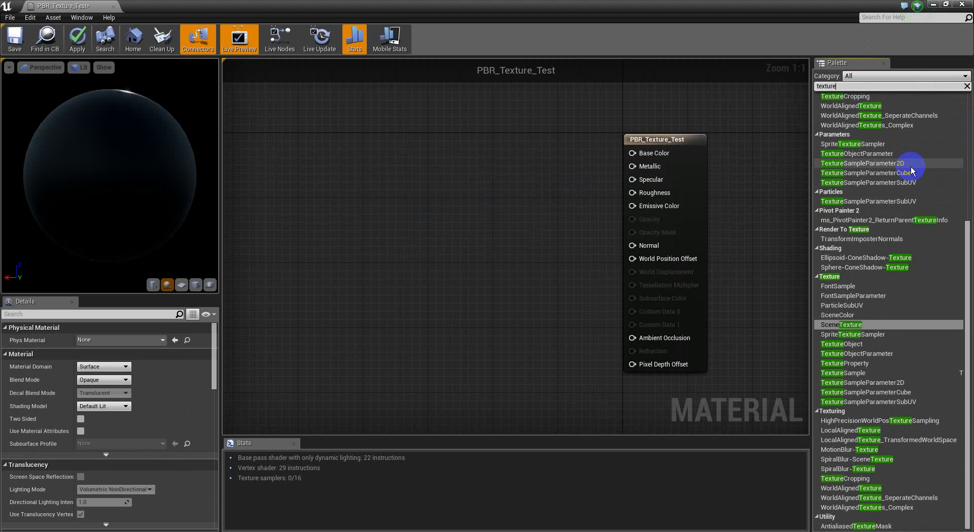
pyautogui.moveTo(911, 165); pyautogui.dragTo(420, 161)
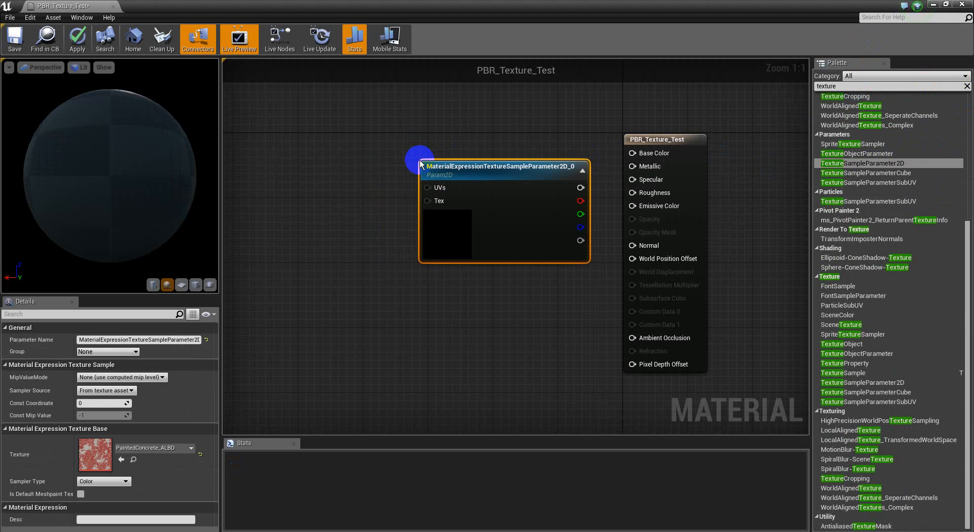
pyautogui.moveTo(508, 181); pyautogui.dragTo(467, 162)
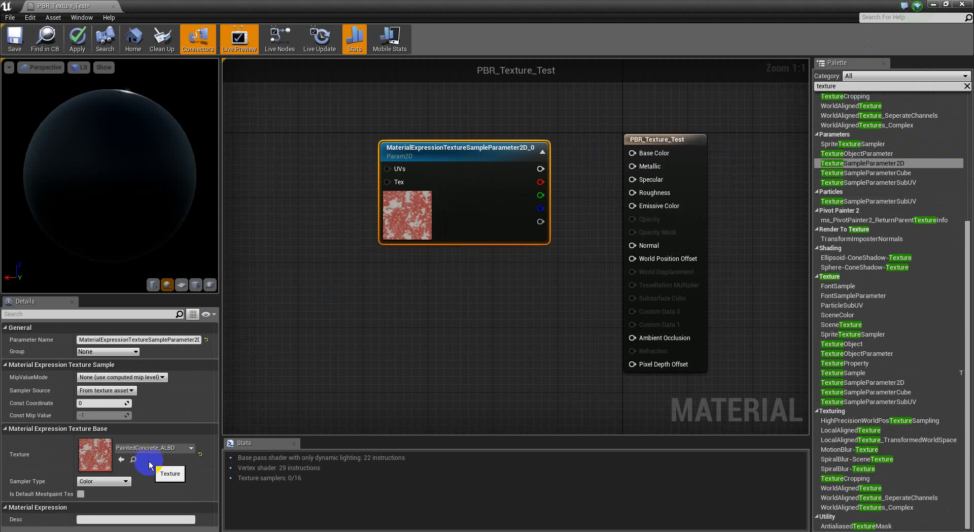
# Set the new parameter's name to ALBD in Details
pyautogui.click(177, 345)
pyautogui.click(152, 339)
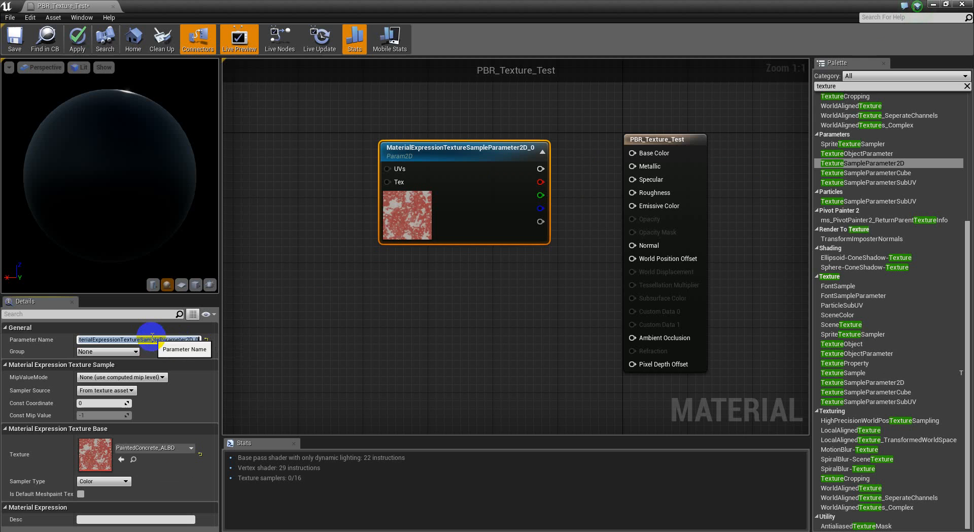
pyautogui.press('BackSpace')
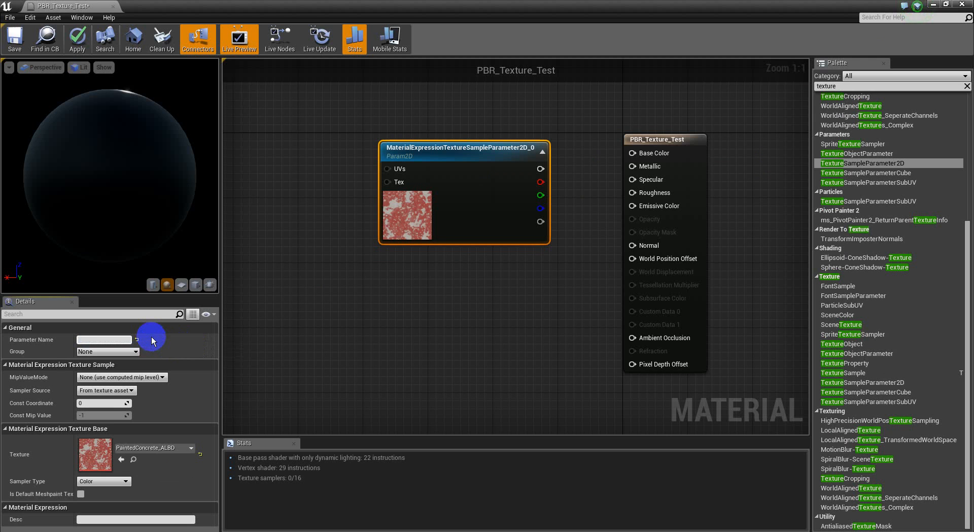
pyautogui.write('DIFF')
pyautogui.press('BackSpace')
pyautogui.press('BackSpace')
pyautogui.press('BackSpace')
pyautogui.press('BackSpace')
pyautogui.write('ALBD')
pyautogui.press('Return')
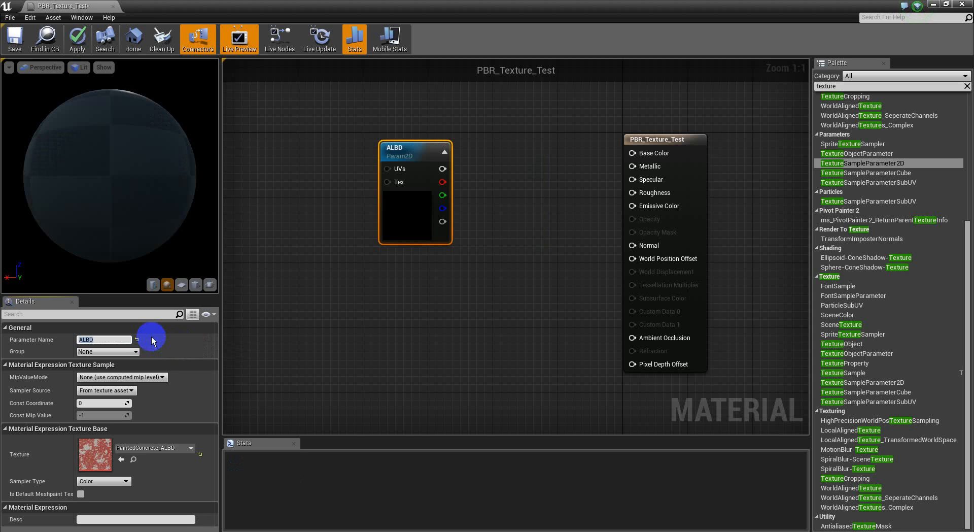
# Reposition the ALBD node and return the material editor to full screen
pyautogui.moveTo(512, 190); pyautogui.dragTo(495, 213, button='right')
pyautogui.moveTo(406, 178); pyautogui.dragTo(454, 107)
pyautogui.moveTo(526, 139); pyautogui.dragTo(504, 170, button='right')
pyautogui.click(497, 281)
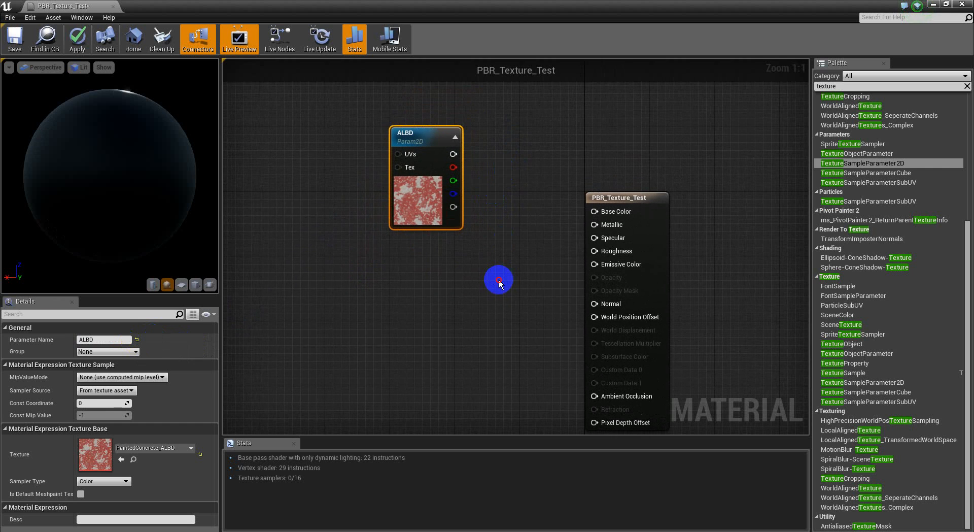
pyautogui.click(515, 5)
pyautogui.moveTo(516, 5); pyautogui.dragTo(605, 51)
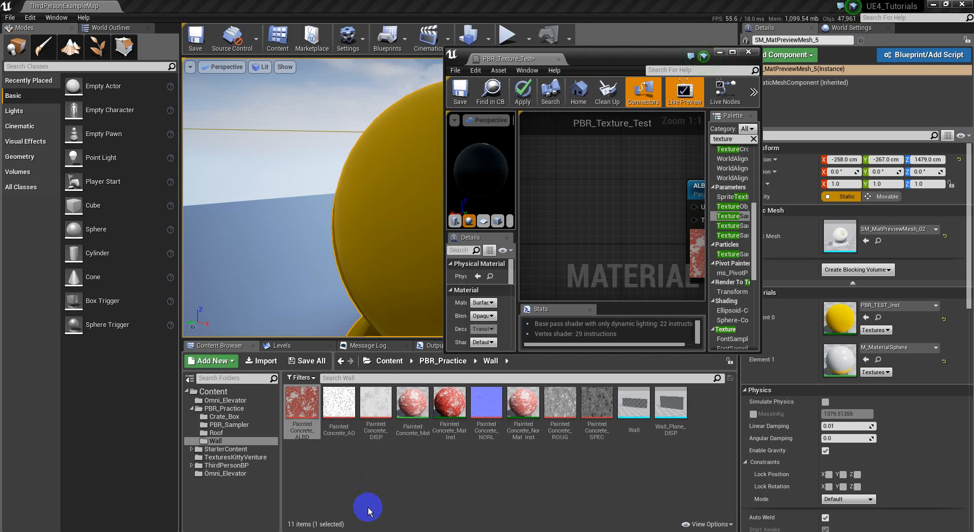
pyautogui.click(368, 508)
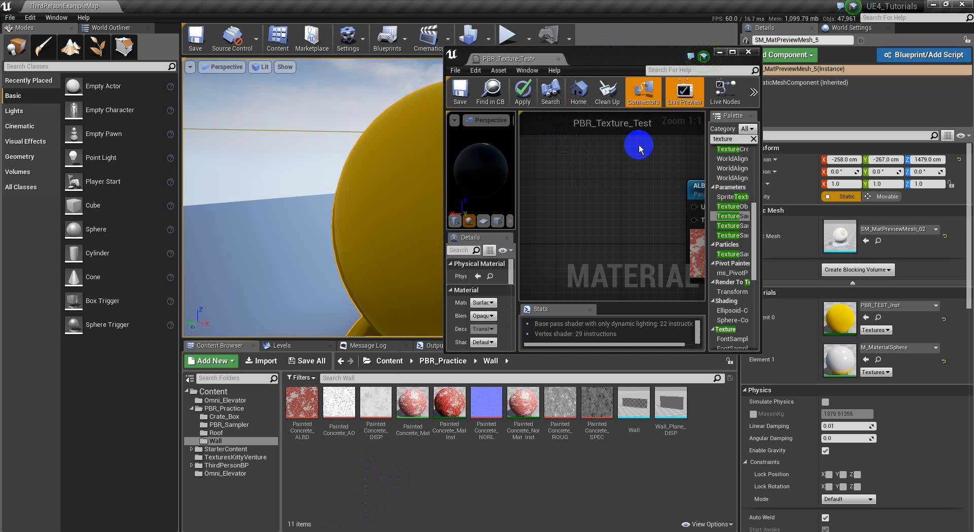
pyautogui.click(732, 51)
pyautogui.moveTo(462, 208); pyautogui.dragTo(429, 176)
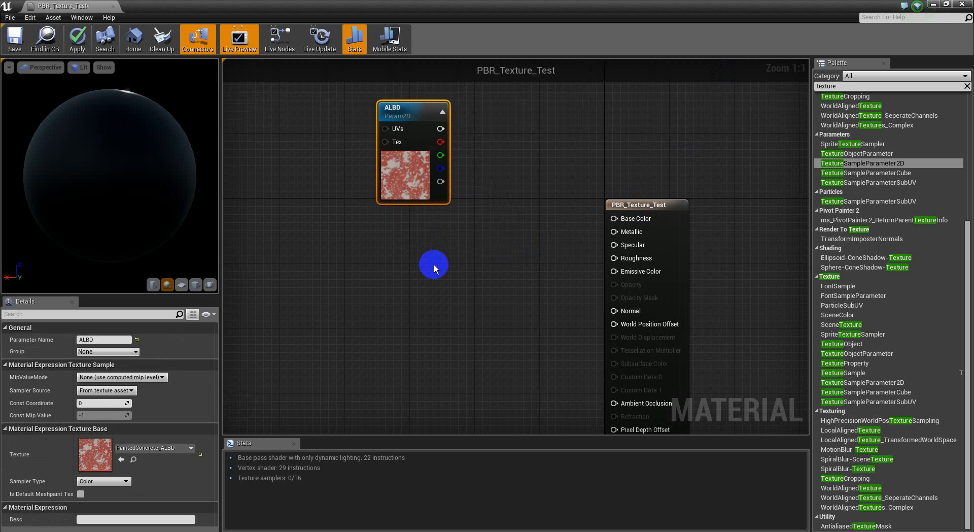
# Copy the ALBD node and paste five duplicates into the graph
pyautogui.hotkey('ctrl', 'c')
pyautogui.hotkey('ctrl', 'v')
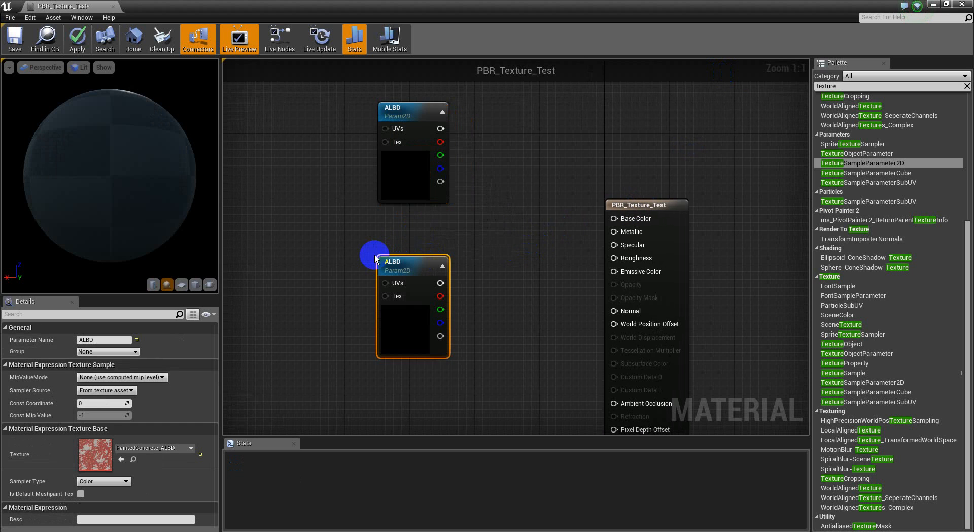
pyautogui.hotkey('ctrl', 'v')
pyautogui.moveTo(469, 390); pyautogui.dragTo(470, 225, button='right')
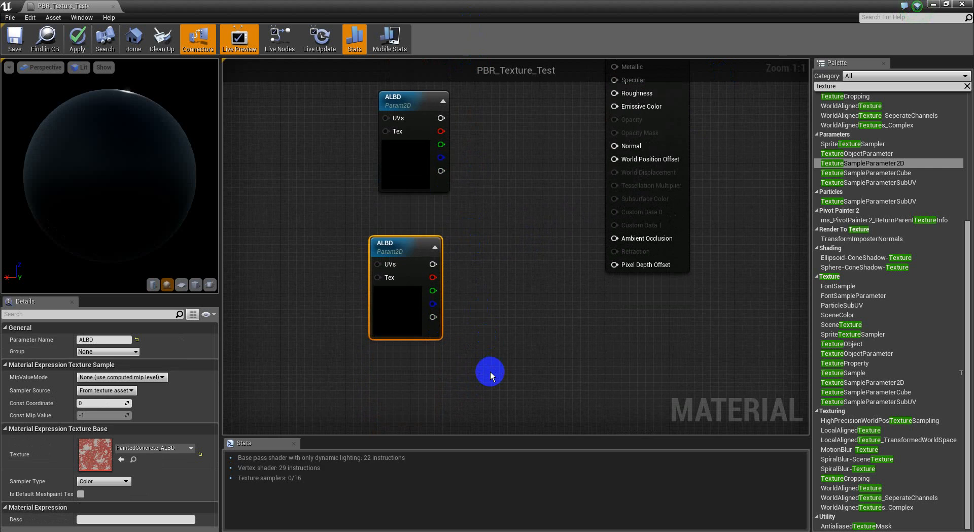
pyautogui.hotkey('ctrl', 'v')
pyautogui.moveTo(492, 338); pyautogui.dragTo(492, 272, button='right')
pyautogui.scroll(-2, 496, 257)
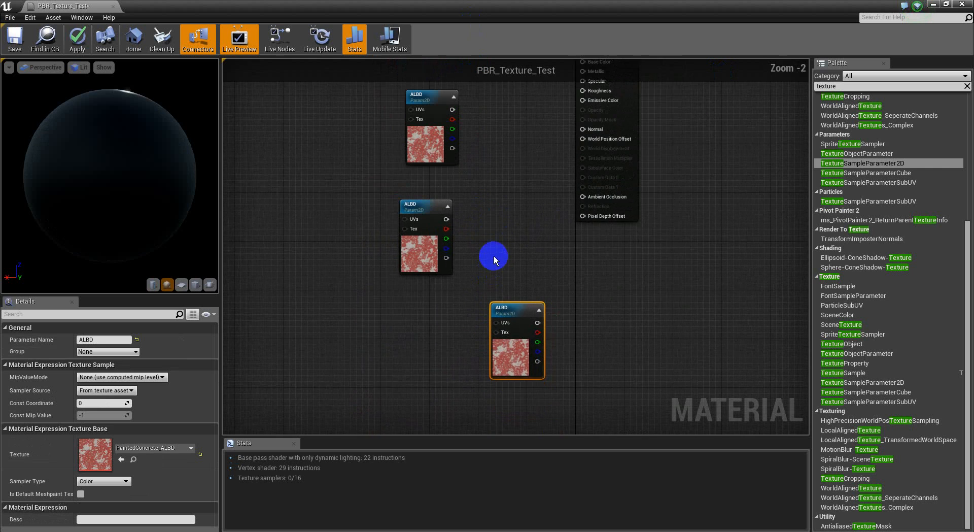
pyautogui.hotkey('ctrl', 'v')
pyautogui.moveTo(490, 230); pyautogui.dragTo(491, 256, button='right')
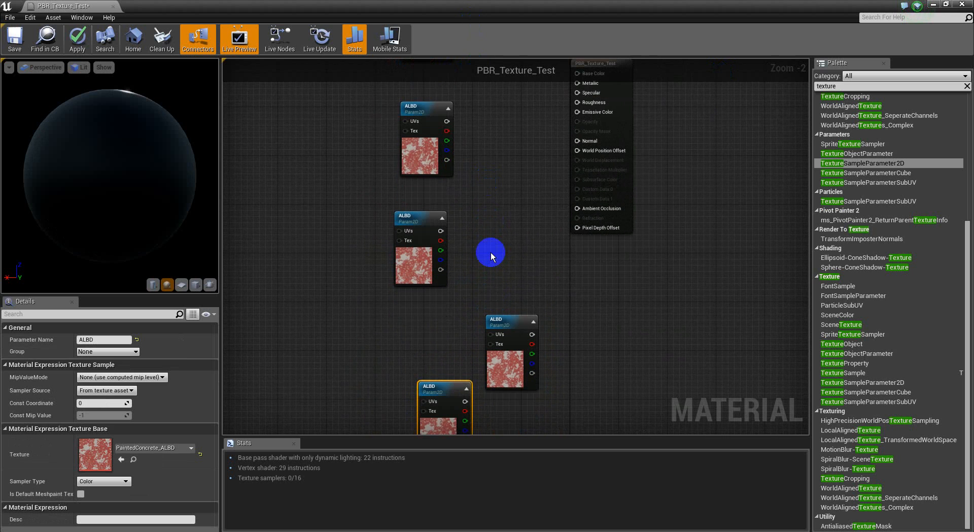
pyautogui.hotkey('ctrl', 'v')
pyautogui.moveTo(409, 328); pyautogui.dragTo(430, 324, button='right')
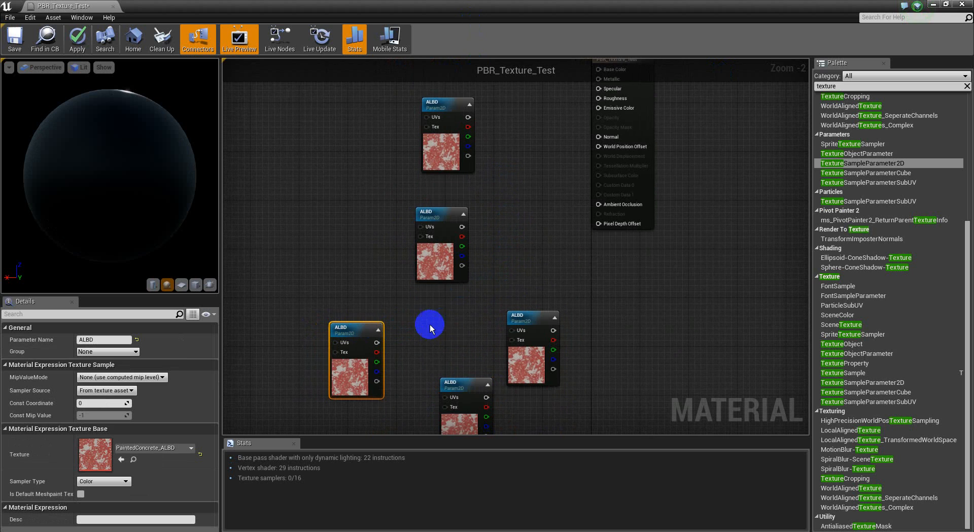
pyautogui.moveTo(533, 158); pyautogui.dragTo(529, 223, button='right')
pyautogui.moveTo(499, 165); pyautogui.dragTo(500, 226, button='right')
# Rename three of the copies METL, SPEC and ROUG
pyautogui.click(446, 230)
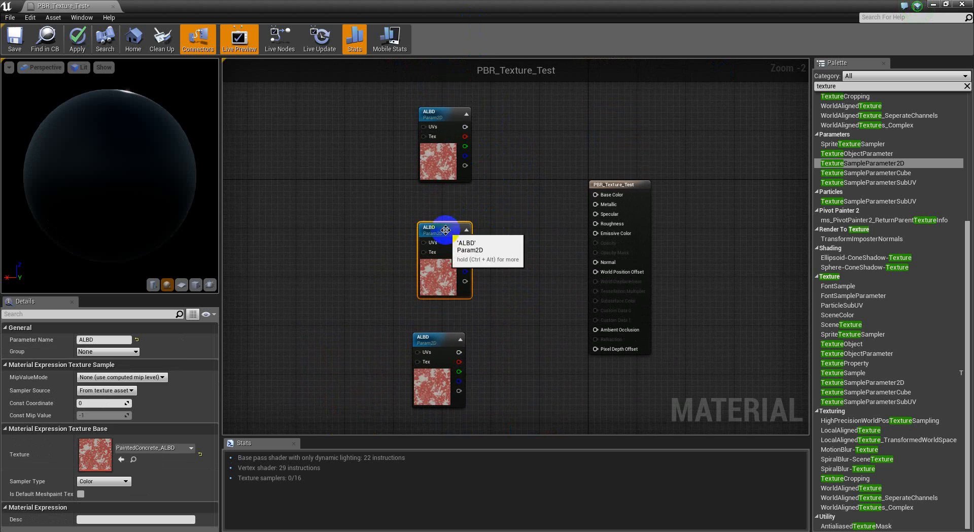
pyautogui.click(111, 338)
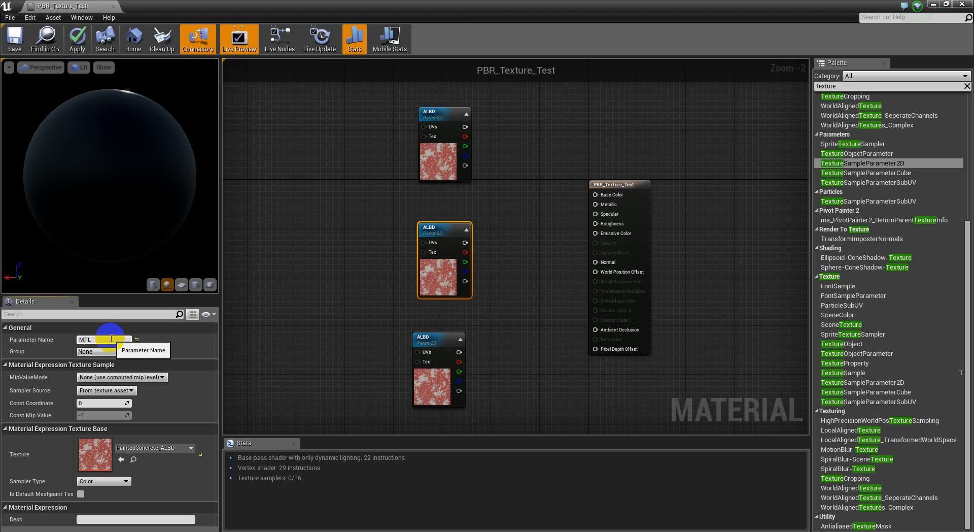
pyautogui.write('METL')
pyautogui.press('Return')
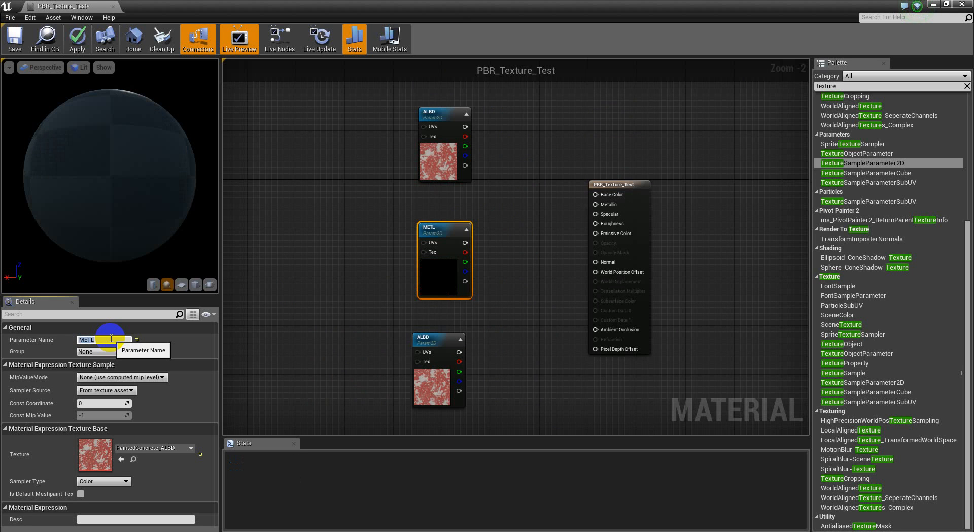
pyautogui.click(435, 337)
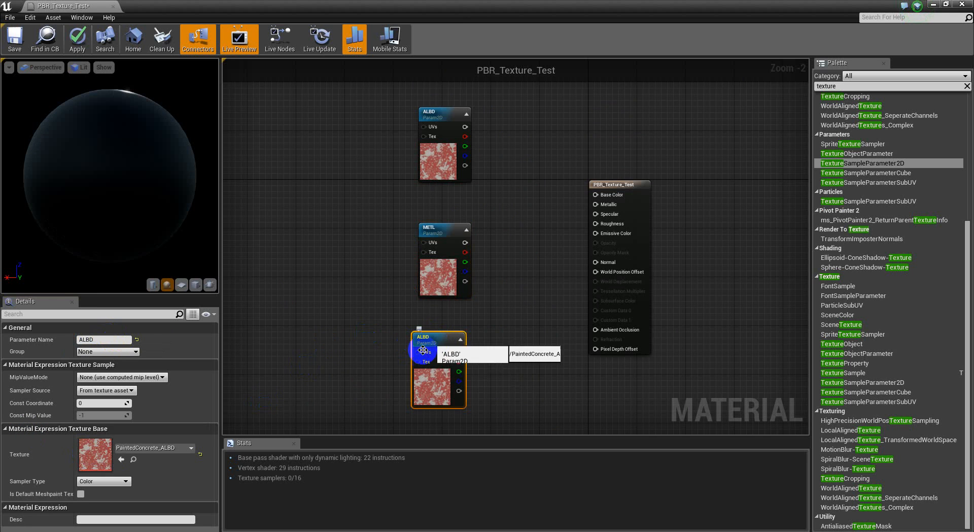
pyautogui.click(115, 340)
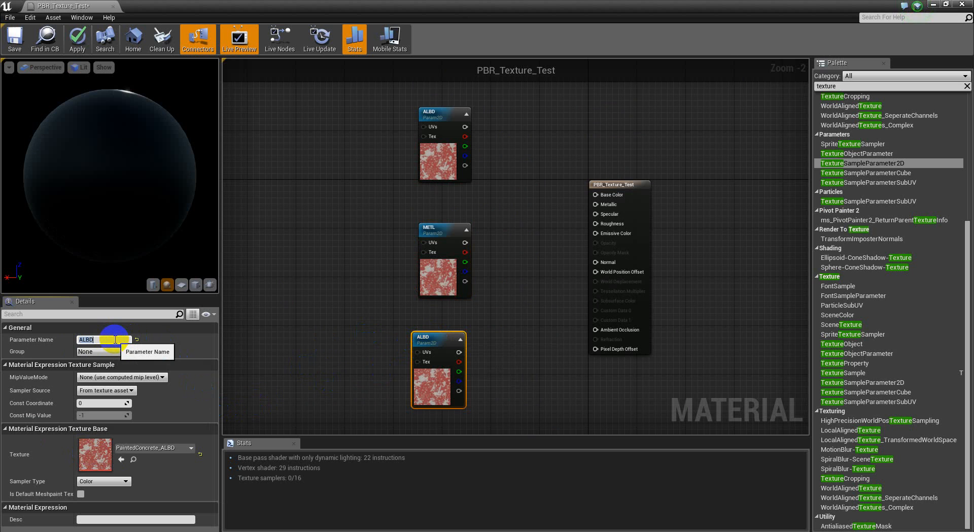
pyautogui.write('SPEC')
pyautogui.press('Return')
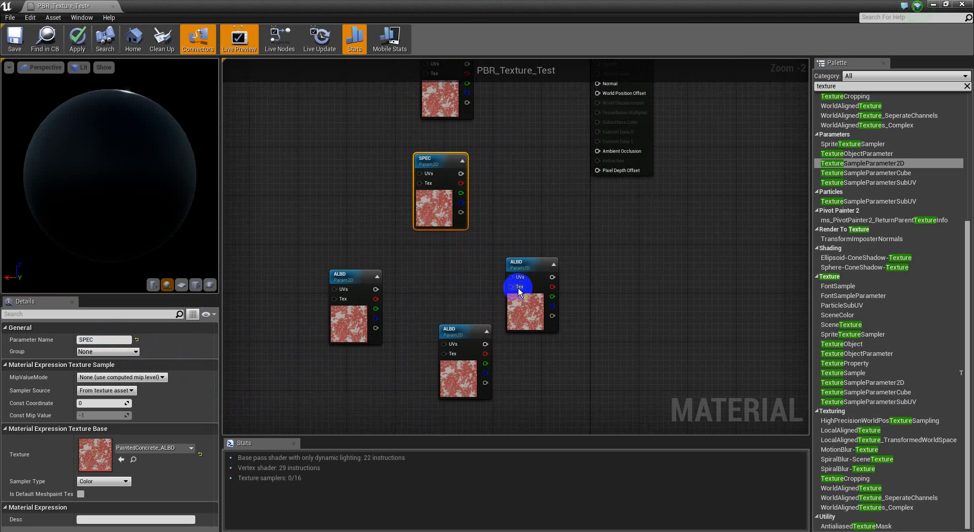
pyautogui.click(521, 267)
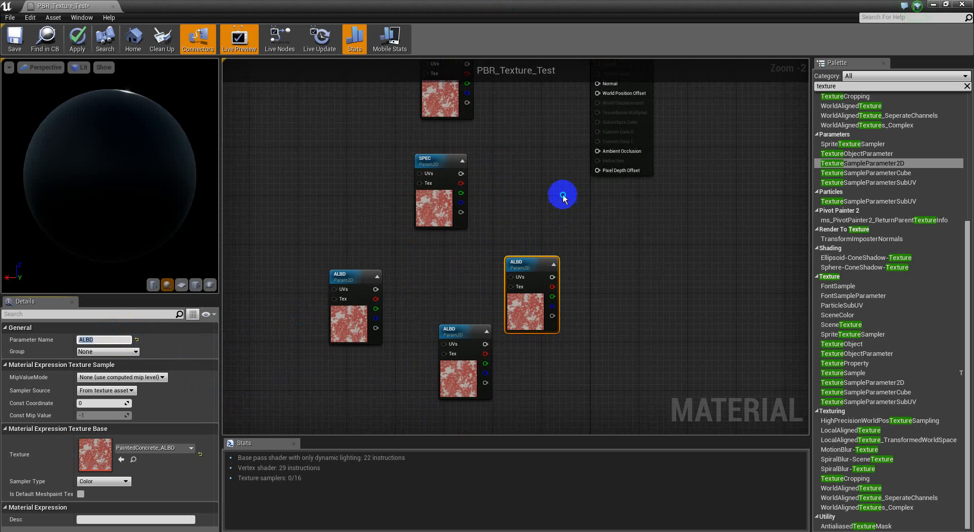
pyautogui.moveTo(562, 194); pyautogui.dragTo(563, 273, button='right')
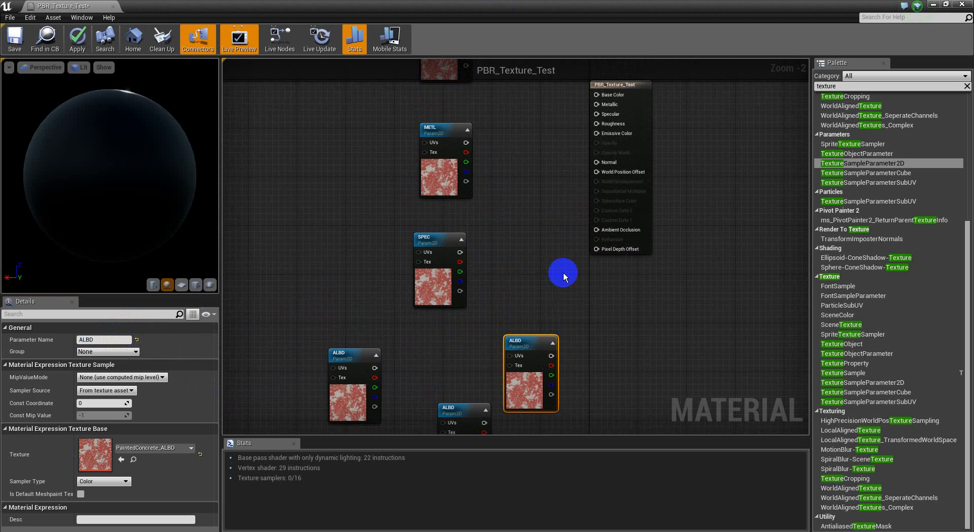
pyautogui.click(111, 340)
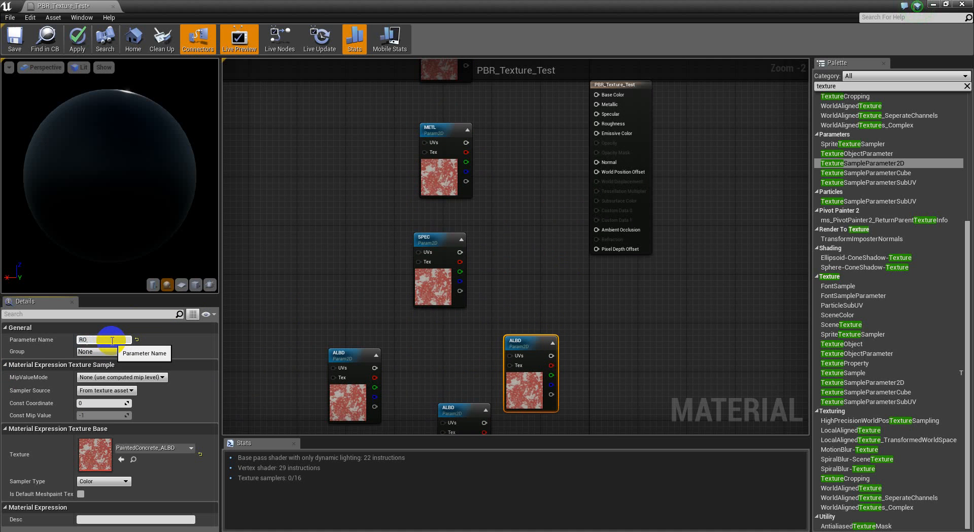
pyautogui.write('ROUG')
pyautogui.press('Return')
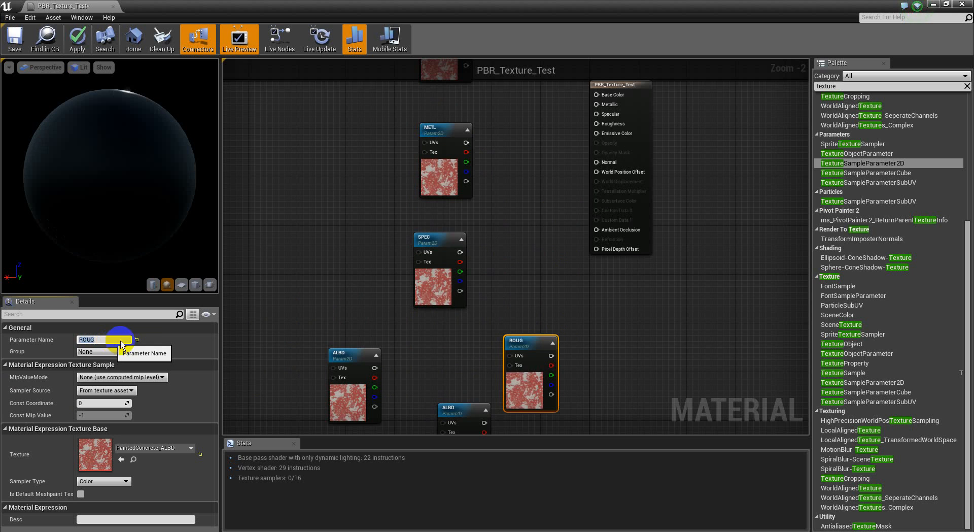
# Stack METL, SPEC, ROUG and the remaining copies in a vertical column
pyautogui.moveTo(591, 222); pyautogui.dragTo(573, 290, button='right')
pyautogui.moveTo(433, 239); pyautogui.dragTo(433, 214)
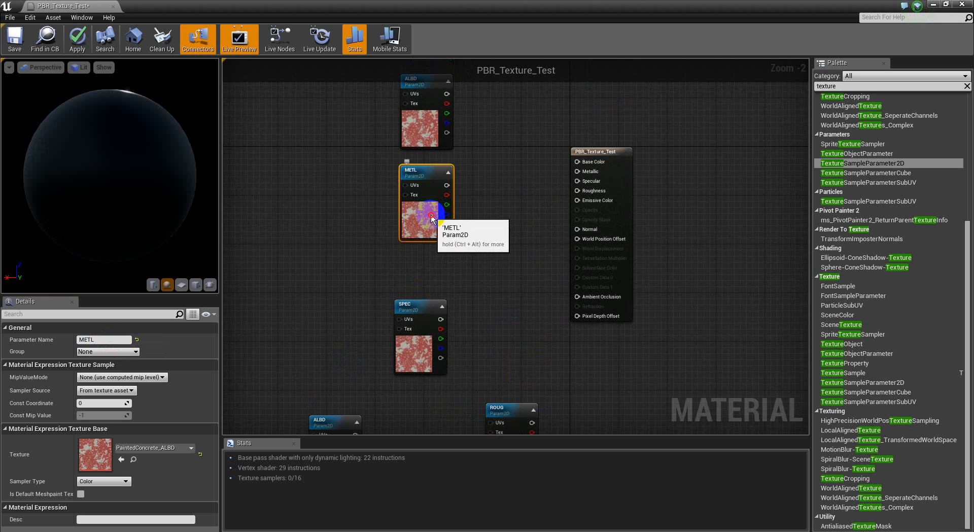
pyautogui.moveTo(408, 330); pyautogui.dragTo(419, 294)
pyautogui.moveTo(490, 351); pyautogui.dragTo(484, 297, button='right')
pyautogui.moveTo(498, 395); pyautogui.dragTo(438, 347)
pyautogui.moveTo(547, 364); pyautogui.dragTo(550, 246, button='right')
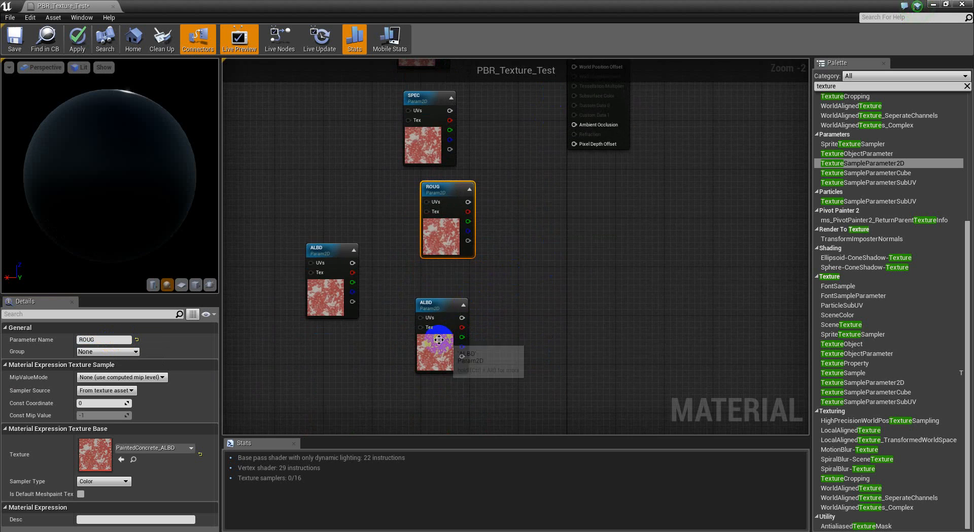
pyautogui.moveTo(441, 338); pyautogui.dragTo(442, 400)
pyautogui.moveTo(337, 298); pyautogui.dragTo(447, 323)
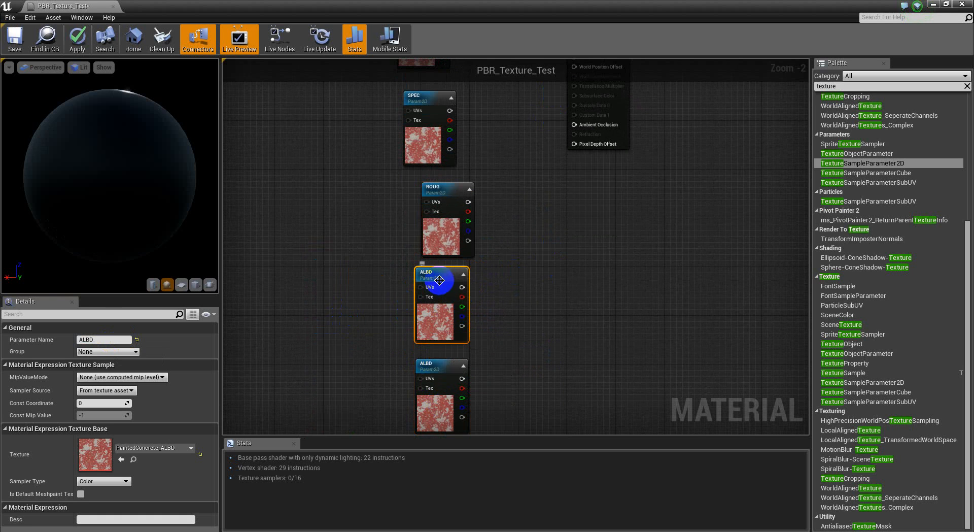
# Rename the last two copies NORL and AO
pyautogui.click(104, 339)
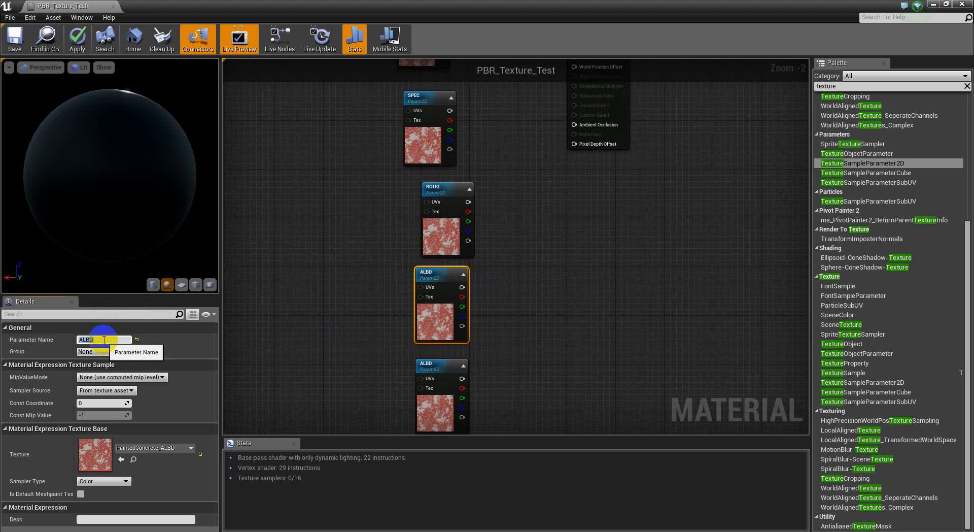
pyautogui.write('NORL')
pyautogui.press('Return')
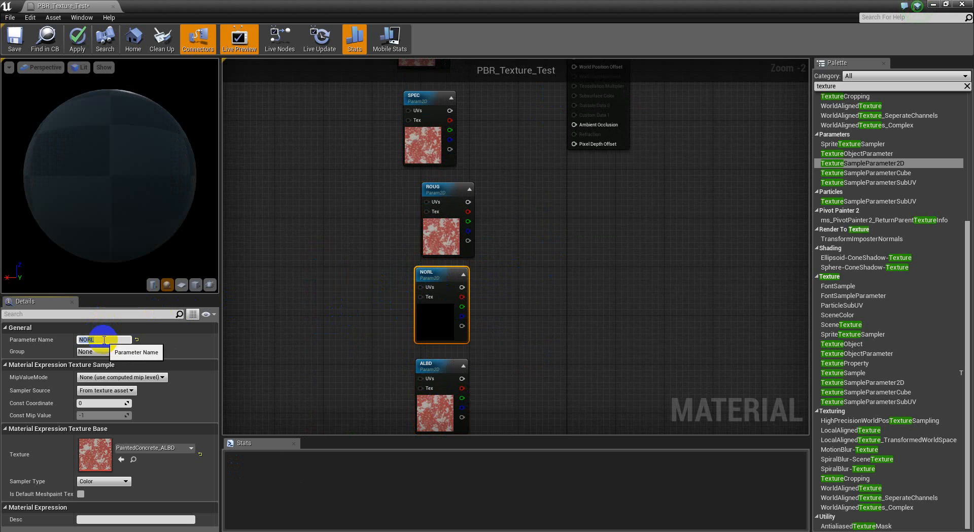
pyautogui.click(444, 364)
pyautogui.click(104, 339)
pyautogui.click(107, 340)
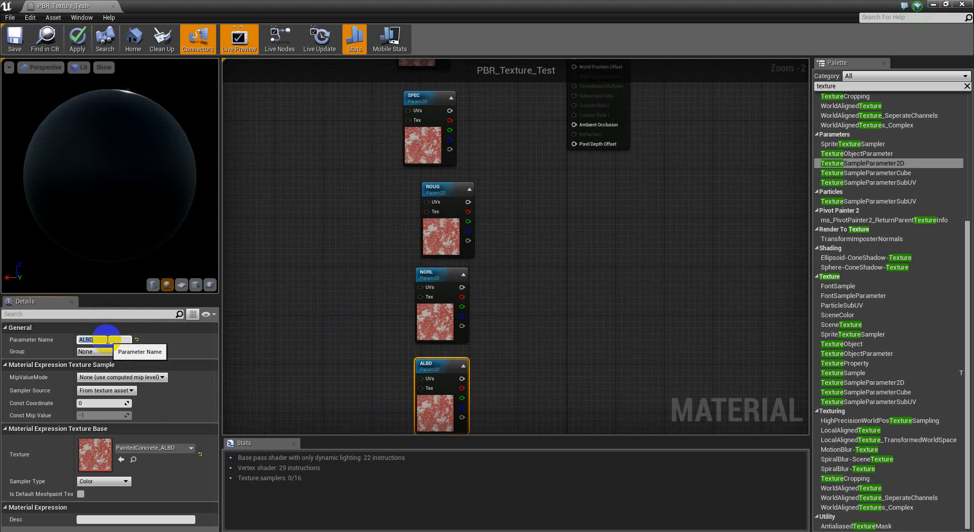
pyautogui.press('Return')
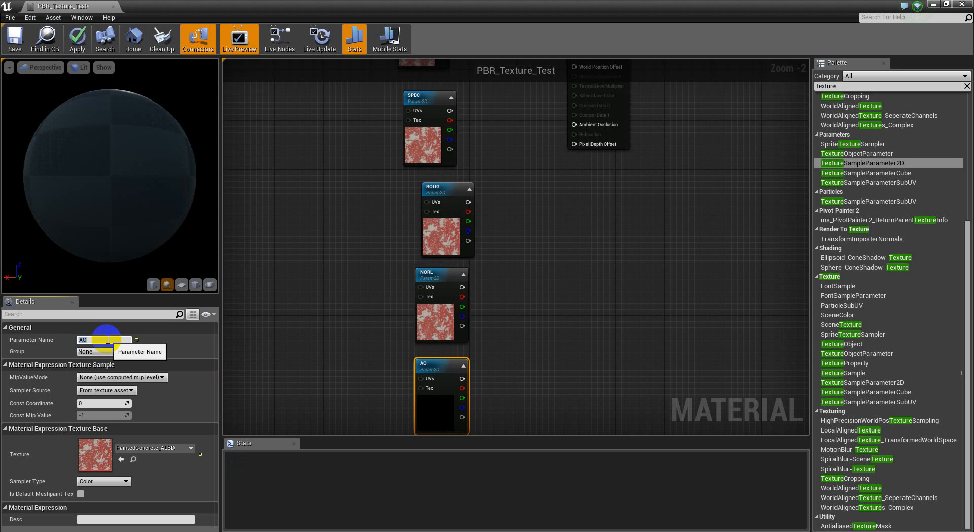
pyautogui.scroll(-6, 535, 189)
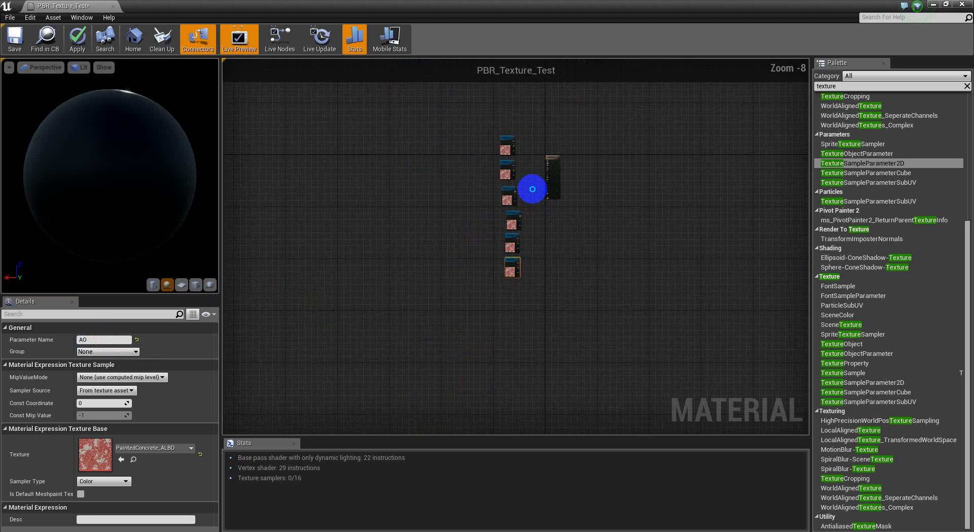
# Assign PaintedConcrete_ROUG to the METL node's Texture and move the node left
pyautogui.scroll(7, 501, 189)
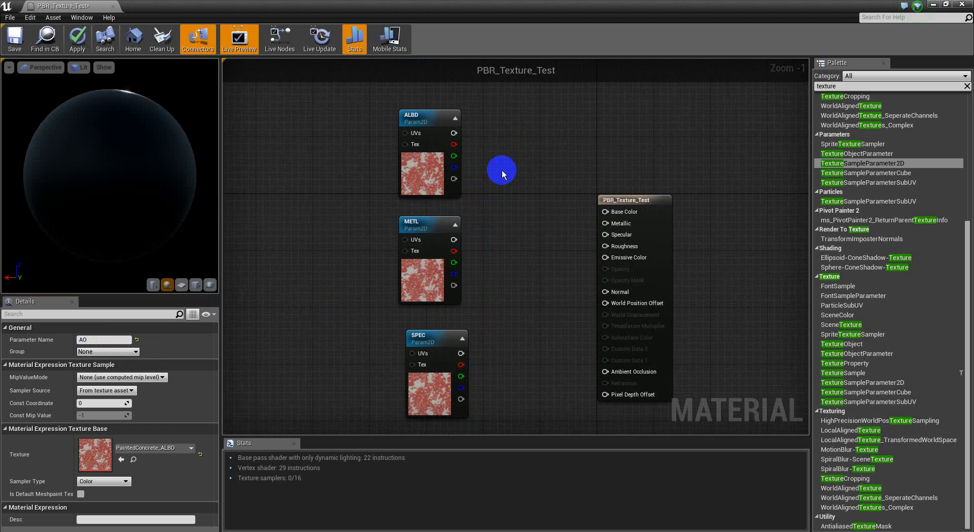
pyautogui.click(424, 274)
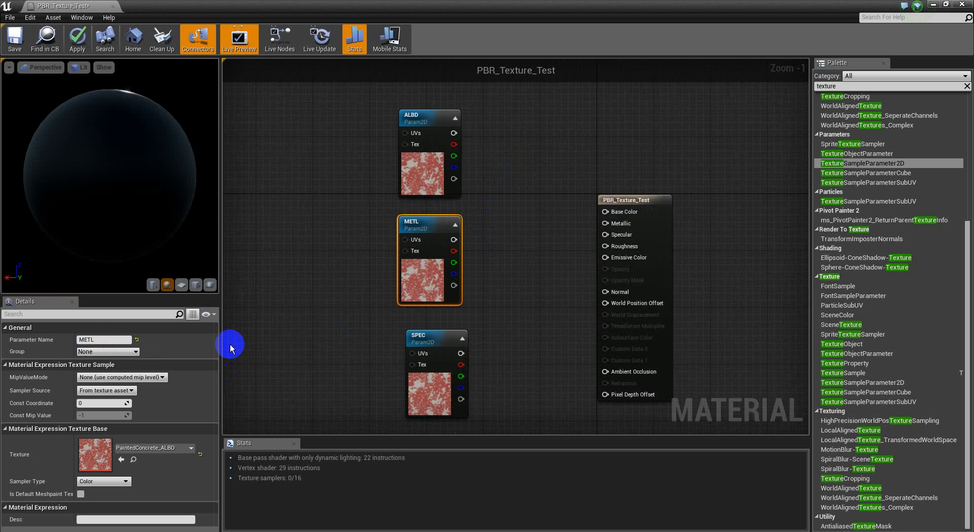
pyautogui.moveTo(272, 391); pyautogui.dragTo(300, 354, button='right')
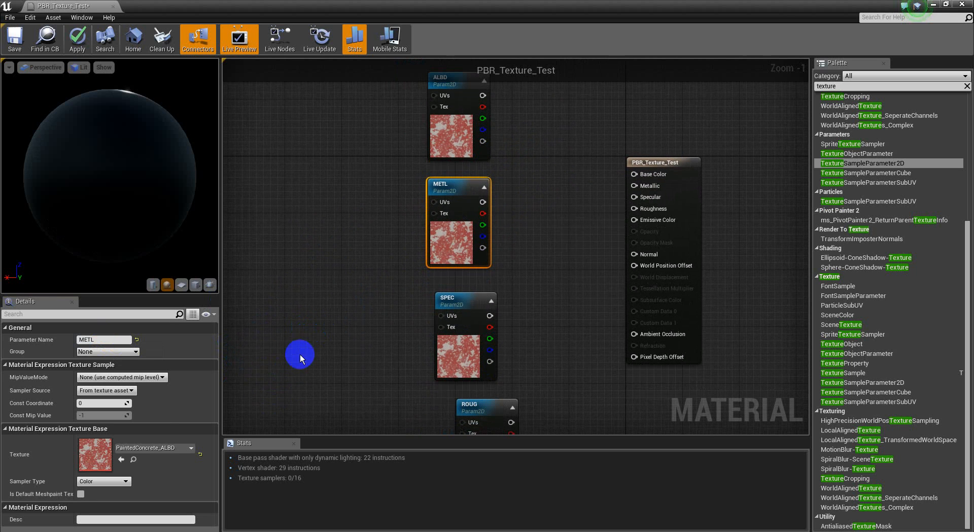
pyautogui.click(175, 449)
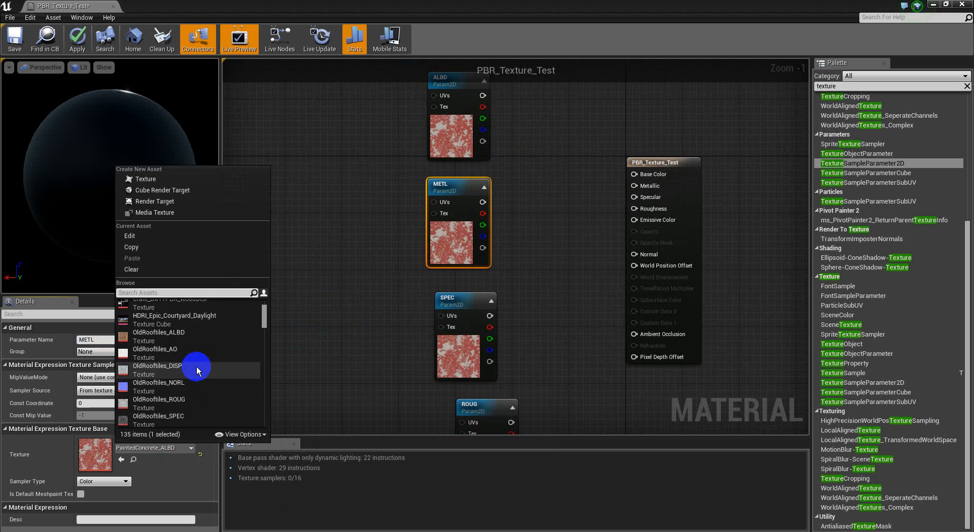
pyautogui.scroll(-1, 196, 366)
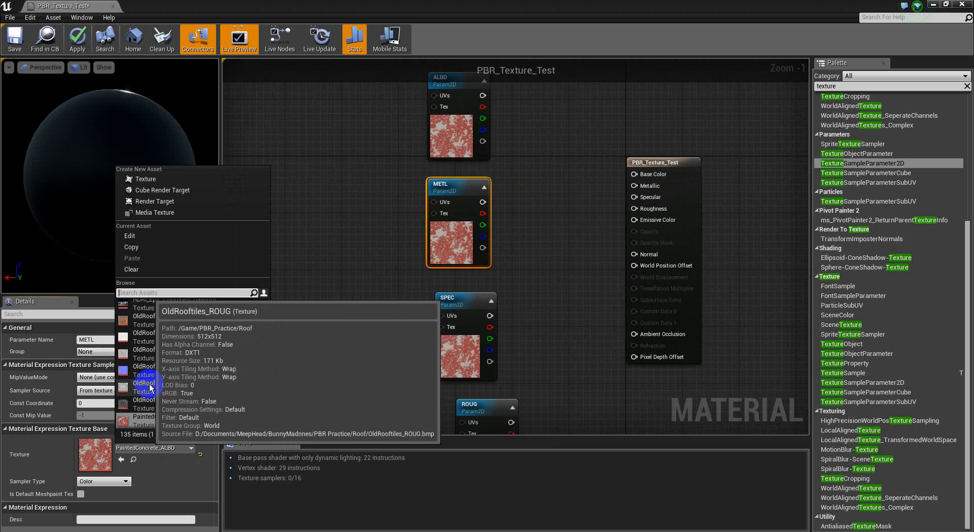
pyautogui.click(194, 388)
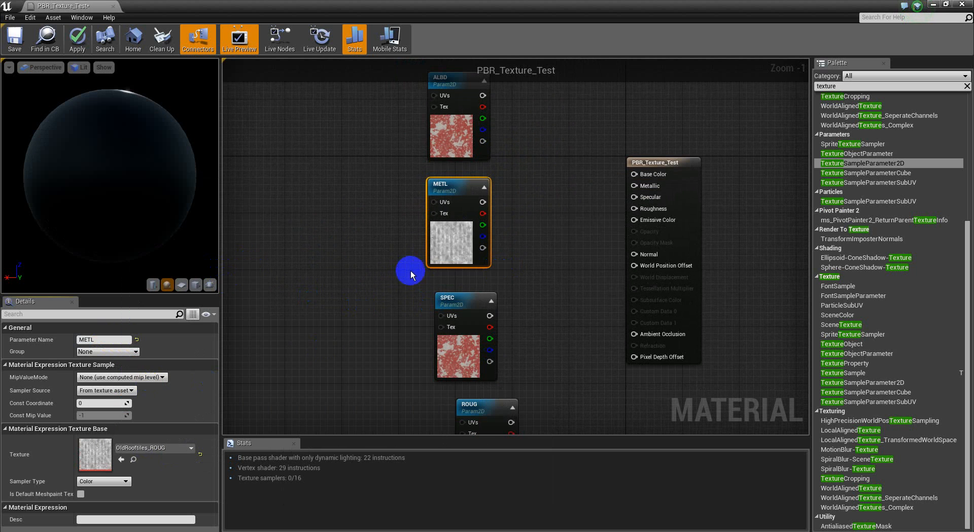
pyautogui.click(178, 450)
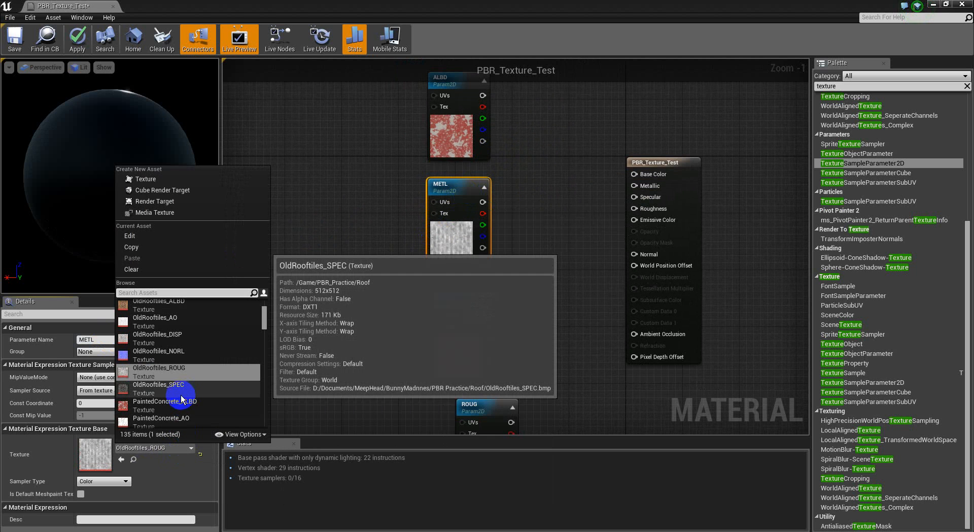
pyautogui.scroll(-1, 203, 371)
pyautogui.scroll(-3, 218, 345)
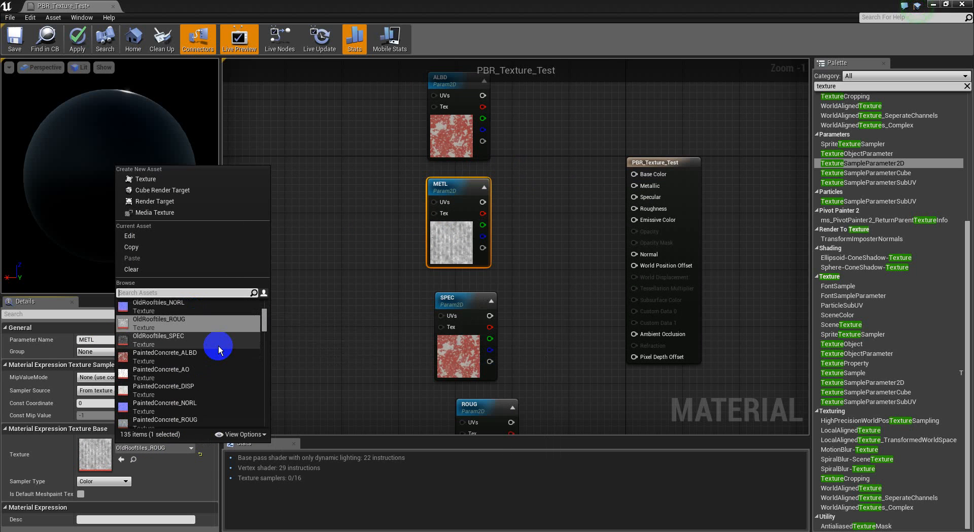
pyautogui.click(194, 403)
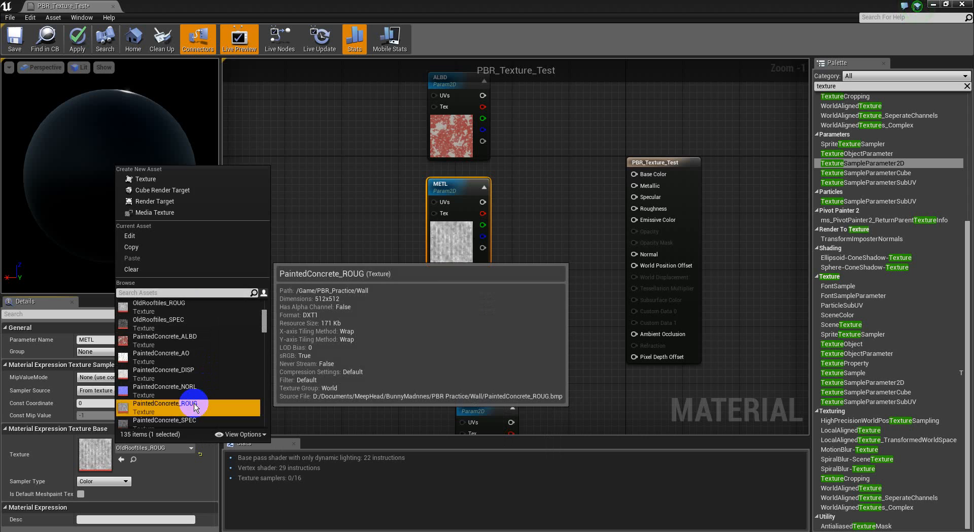
pyautogui.moveTo(453, 240); pyautogui.dragTo(360, 227)
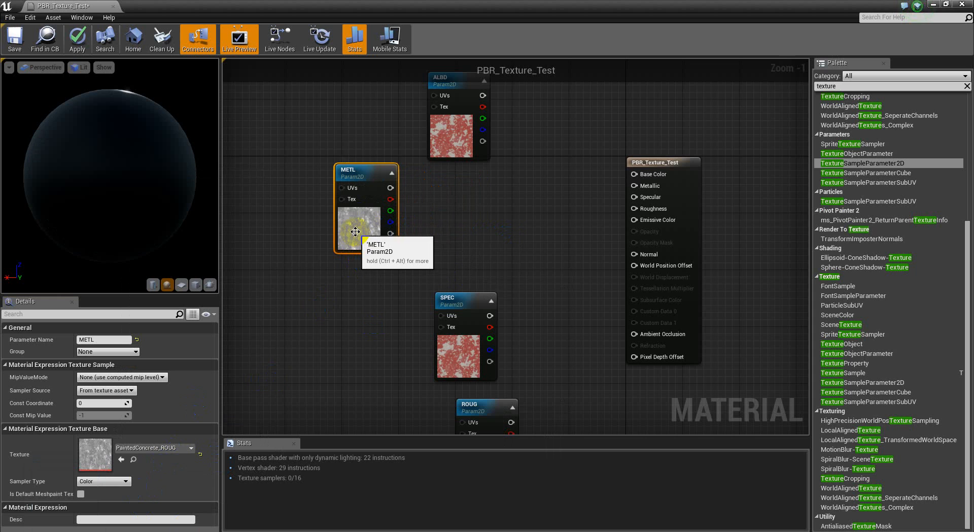
pyautogui.rightClick(300, 132)
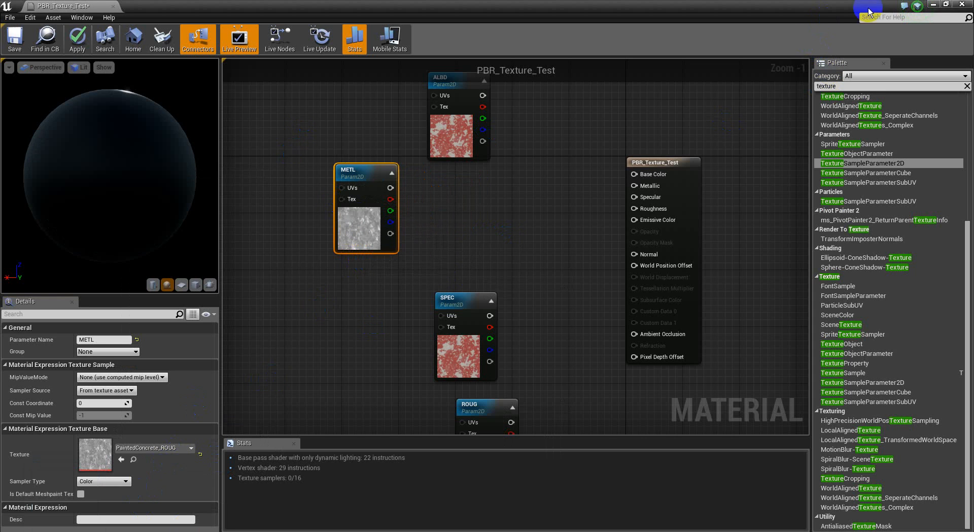
pyautogui.click(946, 4)
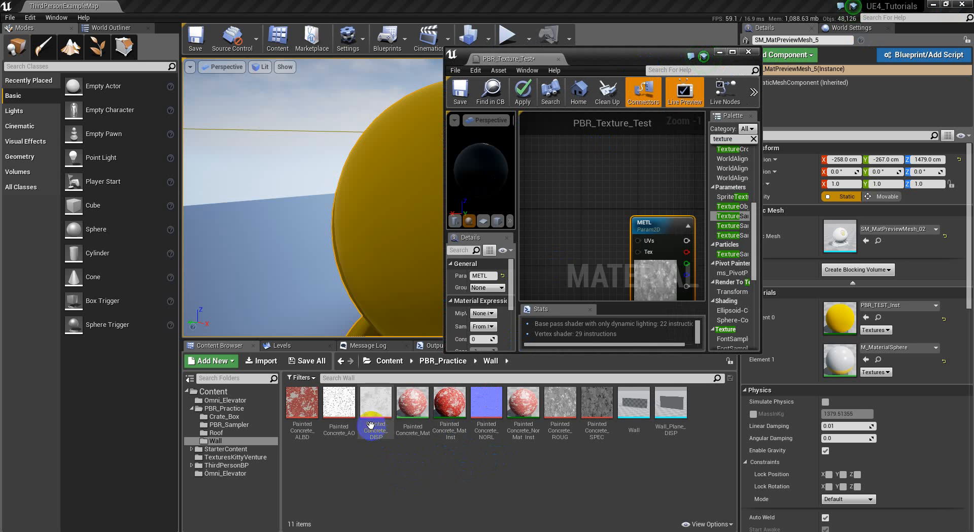
pyautogui.click(562, 400)
pyautogui.doubleClick(562, 400)
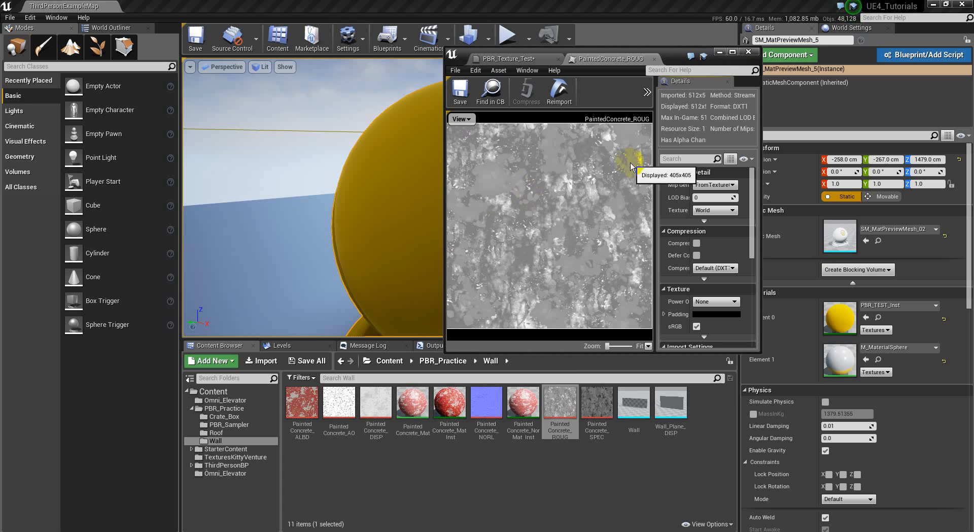
pyautogui.click(733, 52)
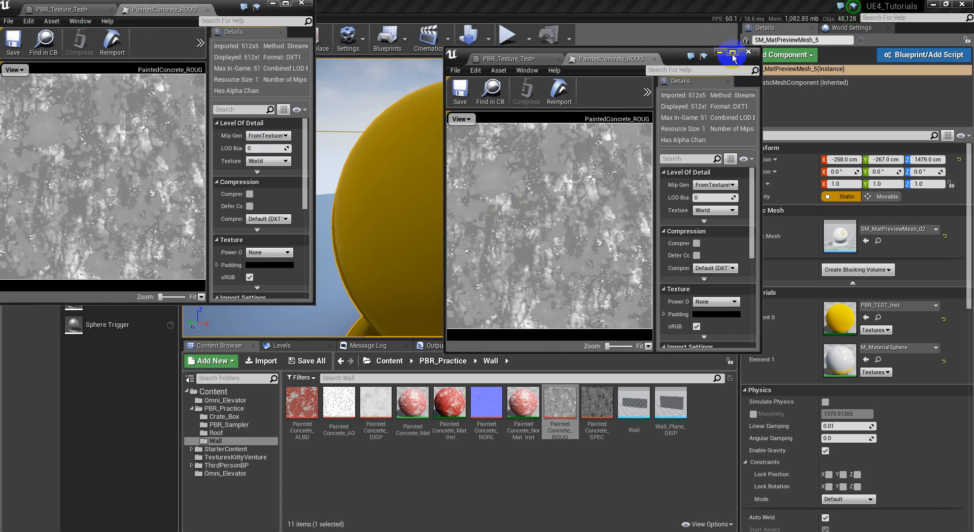
pyautogui.click(209, 7)
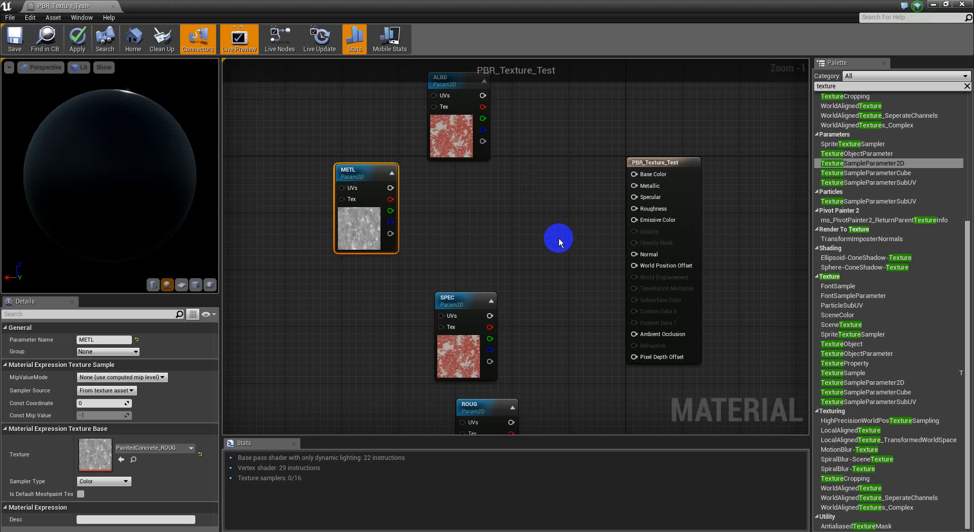
# Place a 1-x node and wire METL's output into it
pyautogui.press('o')
pyautogui.click(422, 219)
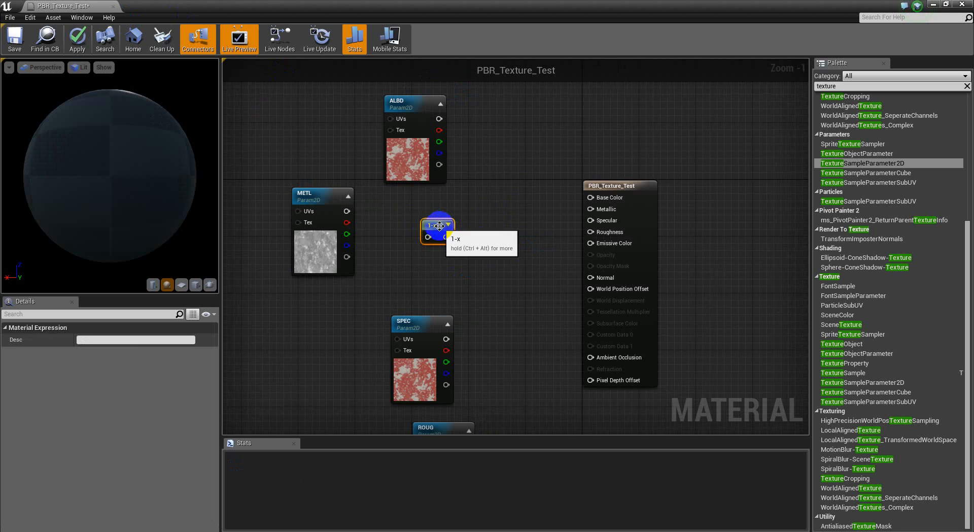
pyautogui.moveTo(403, 243); pyautogui.dragTo(429, 250, button='right')
pyautogui.click(475, 232)
pyautogui.moveTo(463, 231); pyautogui.dragTo(376, 222)
# Connect the 1-x output to Metallic and check the preview sphere
pyautogui.scroll(1, 410, 245)
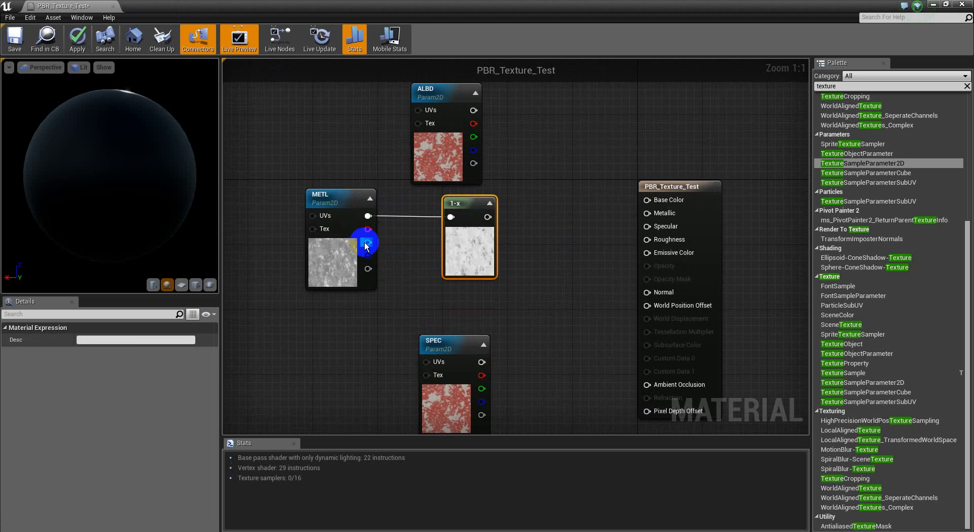
pyautogui.click(478, 249)
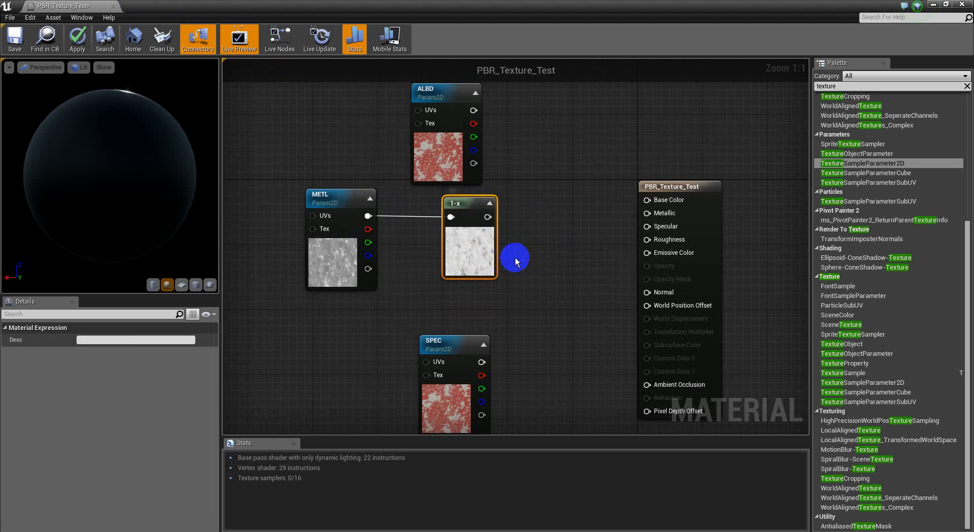
pyautogui.moveTo(653, 216); pyautogui.dragTo(489, 216)
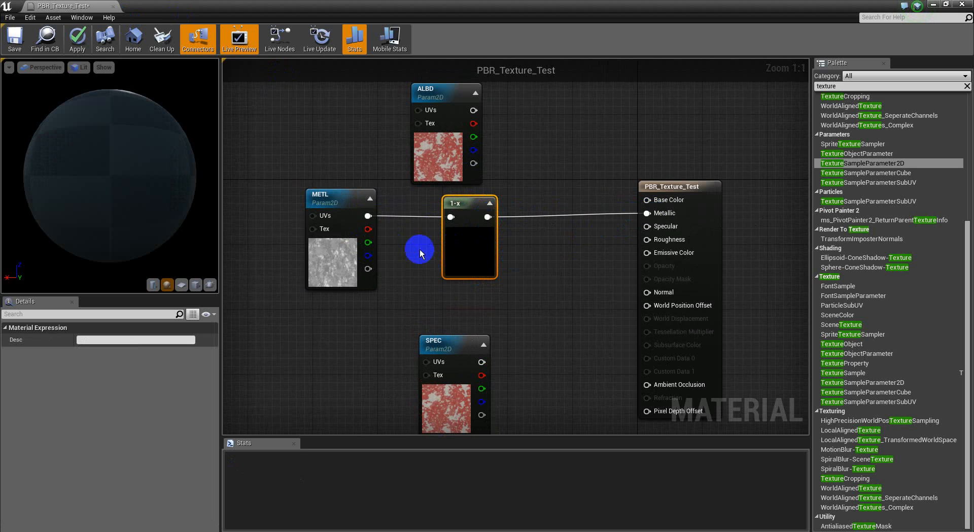
pyautogui.moveTo(420, 246); pyautogui.dragTo(471, 266, button='right')
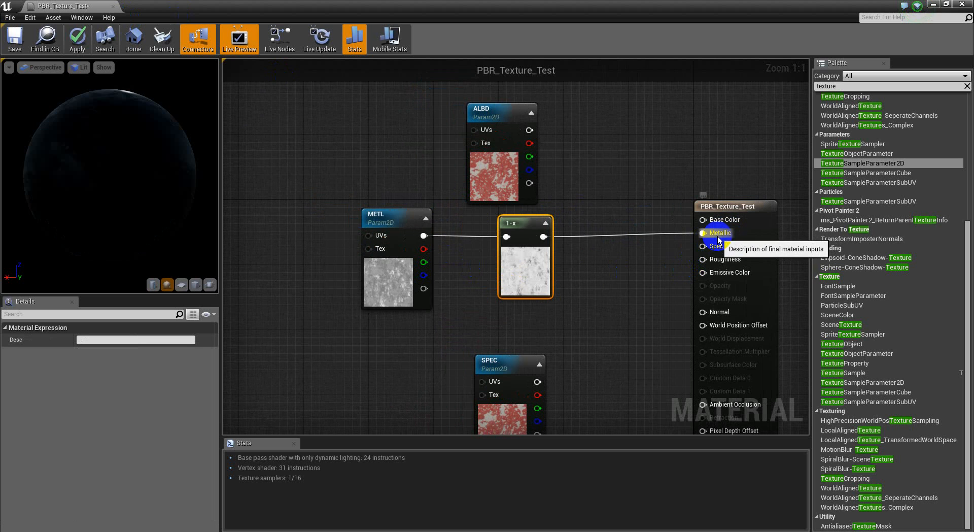
pyautogui.moveTo(113, 183)
pyautogui.mouseDown()
pyautogui.moveTo(269, 305)
pyautogui.moveTo(440, 321)
pyautogui.mouseUp()
pyautogui.moveTo(71, 152)
pyautogui.mouseDown()
pyautogui.moveTo(78, 139)
pyautogui.moveTo(155, 203)
pyautogui.moveTo(248, 148)
pyautogui.moveTo(340, 148)
pyautogui.moveTo(21, 220)
pyautogui.moveTo(26, 233)
pyautogui.moveTo(78, 200)
pyautogui.moveTo(79, 135)
pyautogui.moveTo(115, 180)
pyautogui.moveTo(124, 169)
pyautogui.moveTo(124, 206)
pyautogui.moveTo(126, 22)
pyautogui.moveTo(123, 223)
pyautogui.mouseUp()
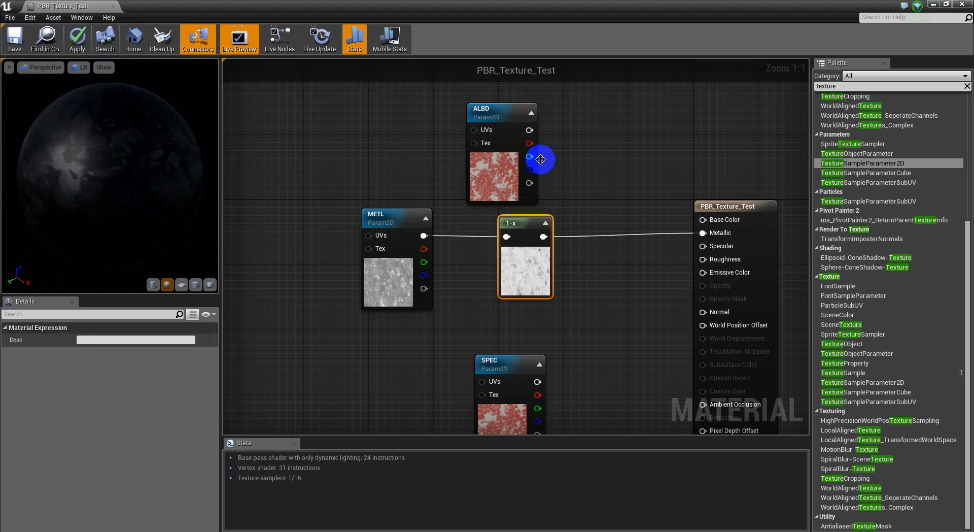
# Test ALBD on Base Color, then break that link and delete the ALBD node
pyautogui.moveTo(505, 189); pyautogui.dragTo(382, 172)
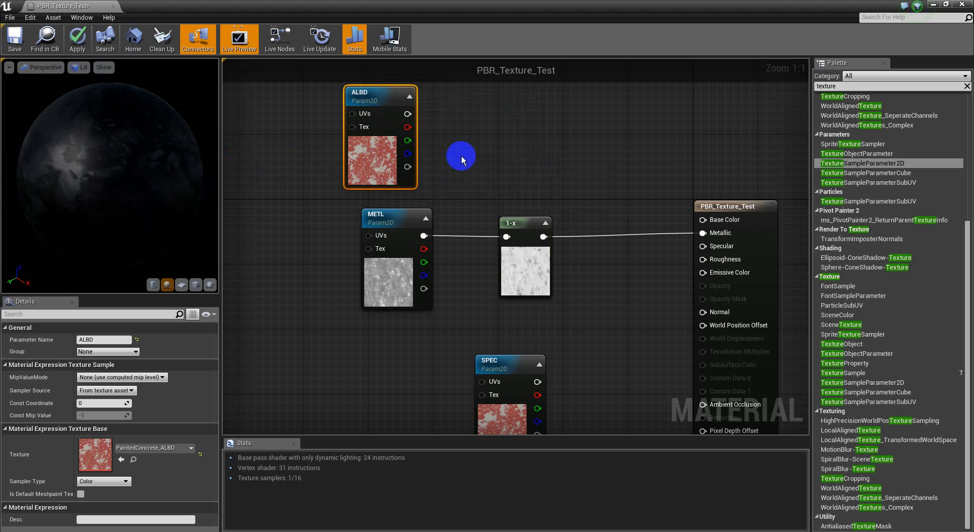
pyautogui.moveTo(457, 157); pyautogui.dragTo(456, 184, button='right')
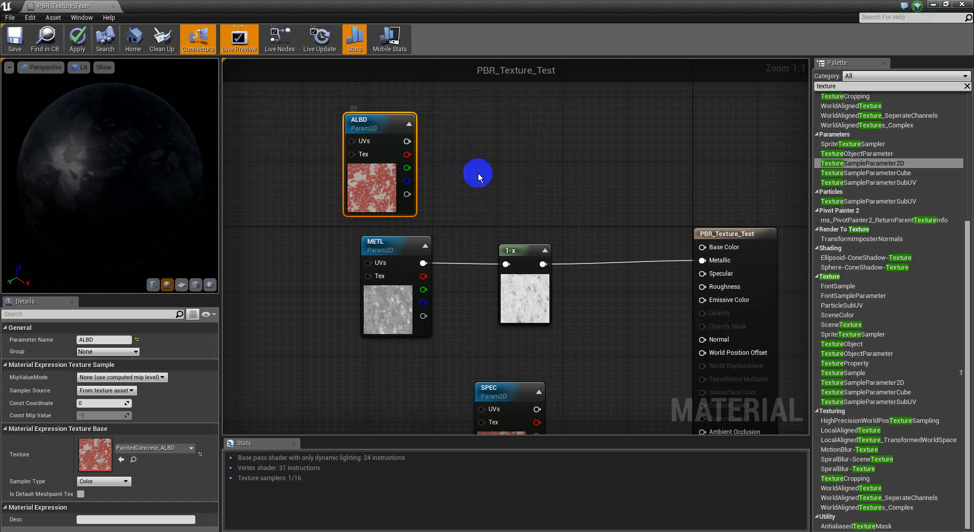
pyautogui.moveTo(703, 248); pyautogui.dragTo(407, 141)
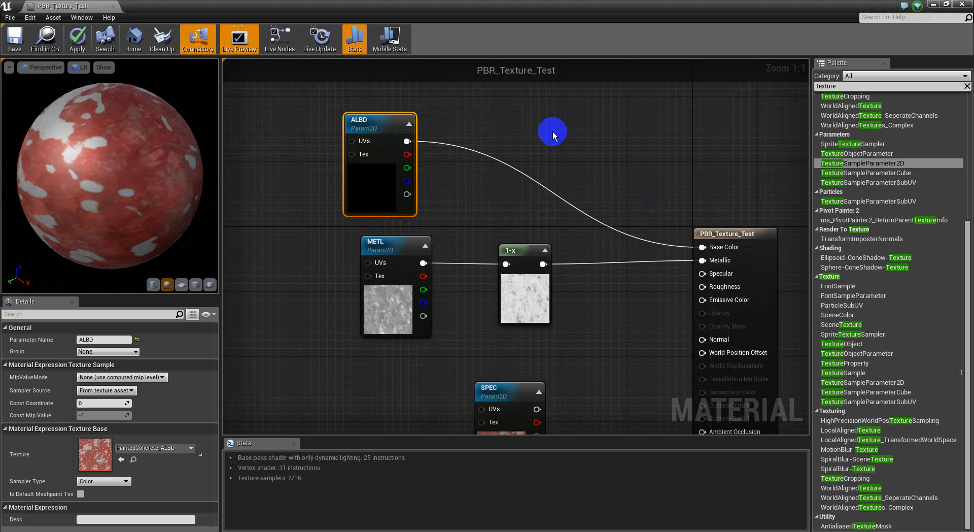
pyautogui.moveTo(96, 210); pyautogui.dragTo(662, 146)
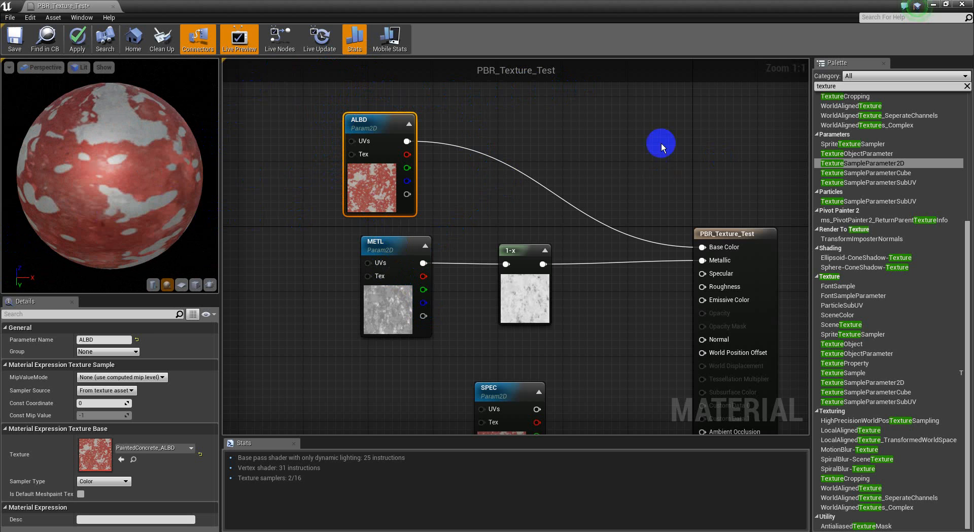
pyautogui.keyDown('alt'); pyautogui.click(702, 247); pyautogui.keyUp('alt')
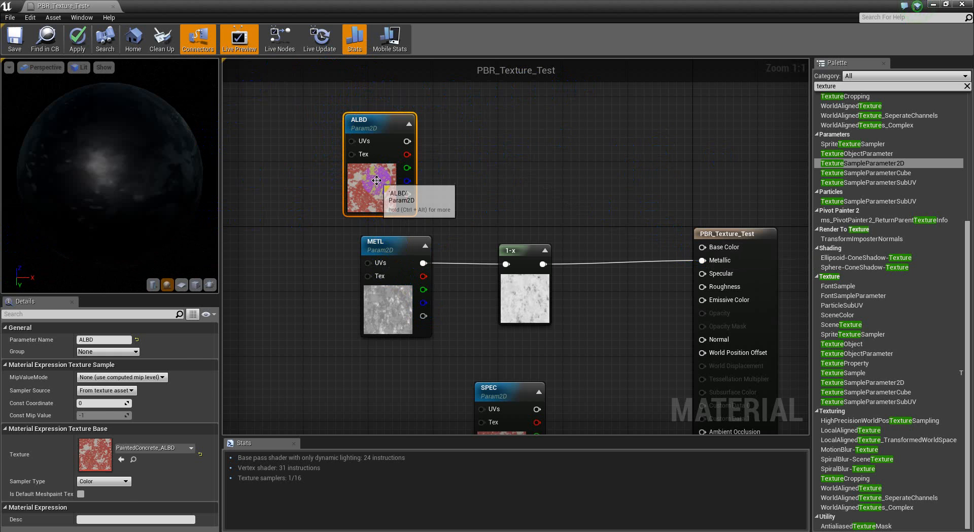
pyautogui.press('Delete')
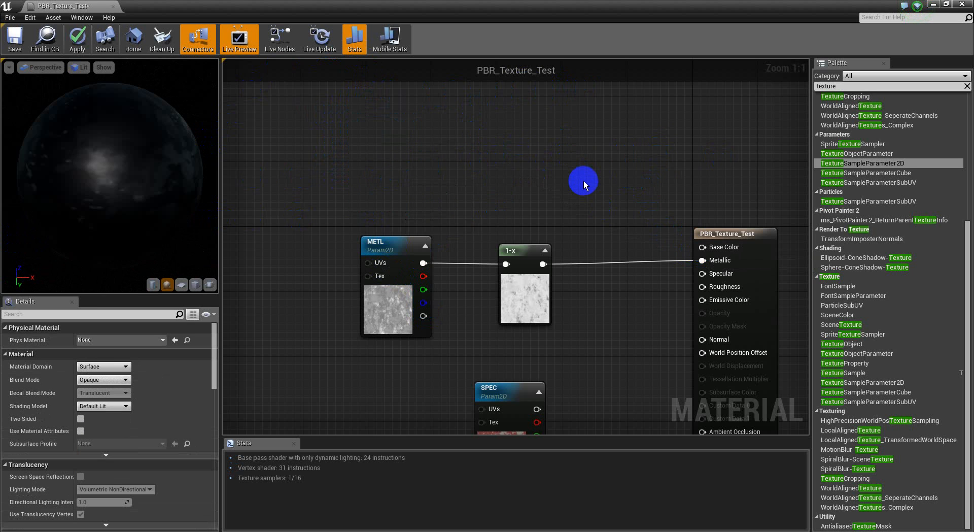
# Add a vector parameter named Base_Color and wire it into Base Color
pyautogui.click(584, 183)
pyautogui.moveTo(604, 187); pyautogui.dragTo(561, 108)
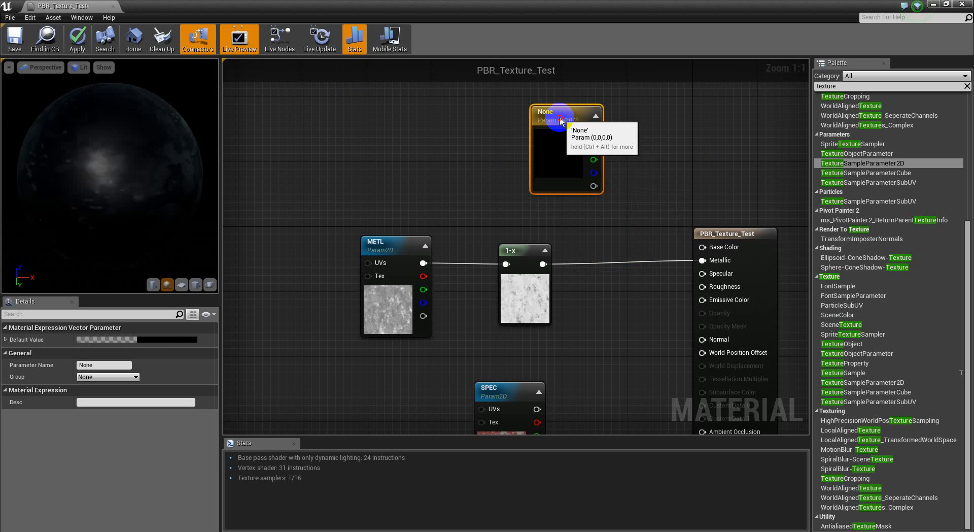
pyautogui.click(123, 403)
pyautogui.click(104, 366)
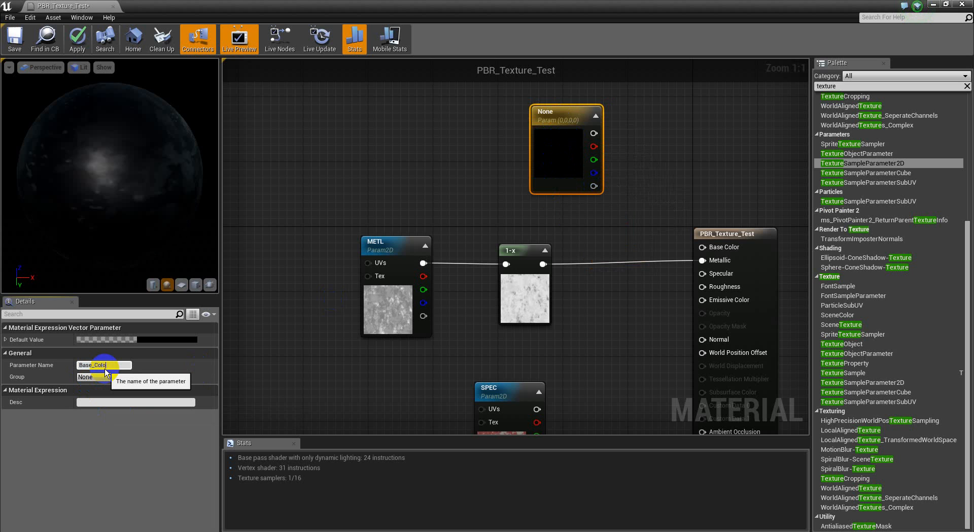
pyautogui.press('Return')
pyautogui.moveTo(762, 247); pyautogui.dragTo(596, 140)
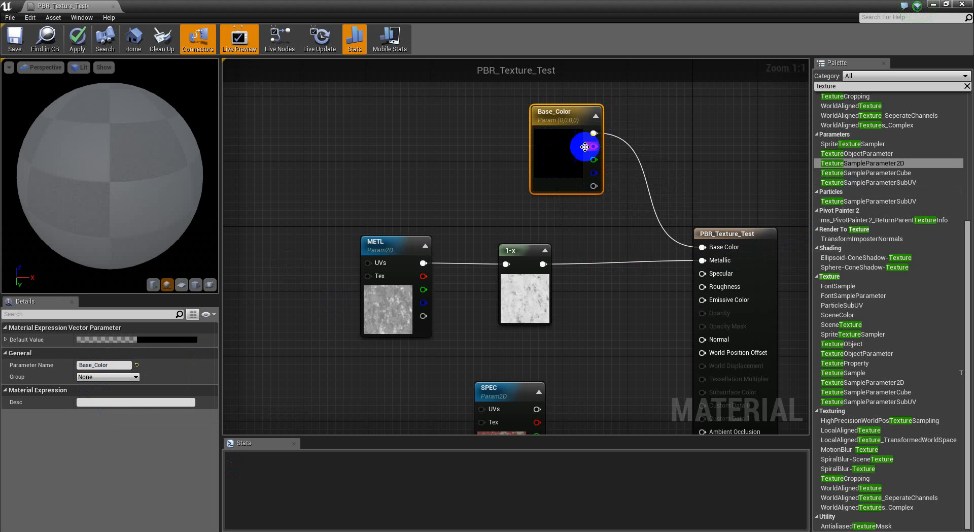
# Set Base_Color's default to pale lavender (R 0.687, G 0.689, B 0.84)
pyautogui.click(169, 339)
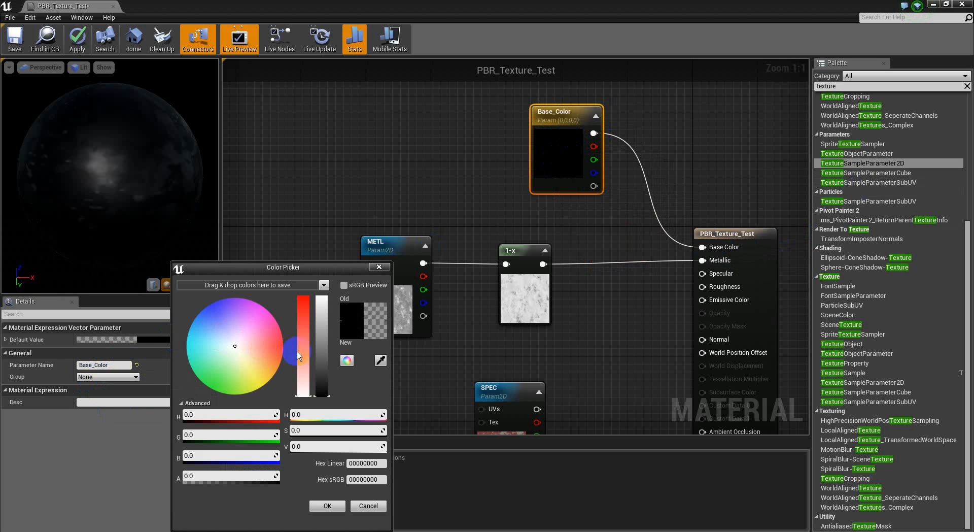
pyautogui.click(304, 330)
pyautogui.moveTo(328, 327); pyautogui.dragTo(322, 311)
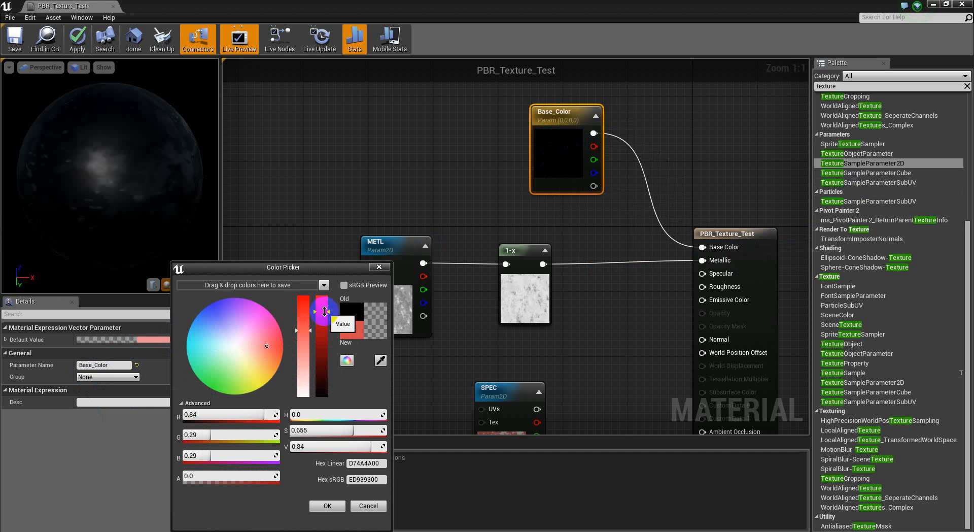
pyautogui.moveTo(218, 385); pyautogui.dragTo(222, 321)
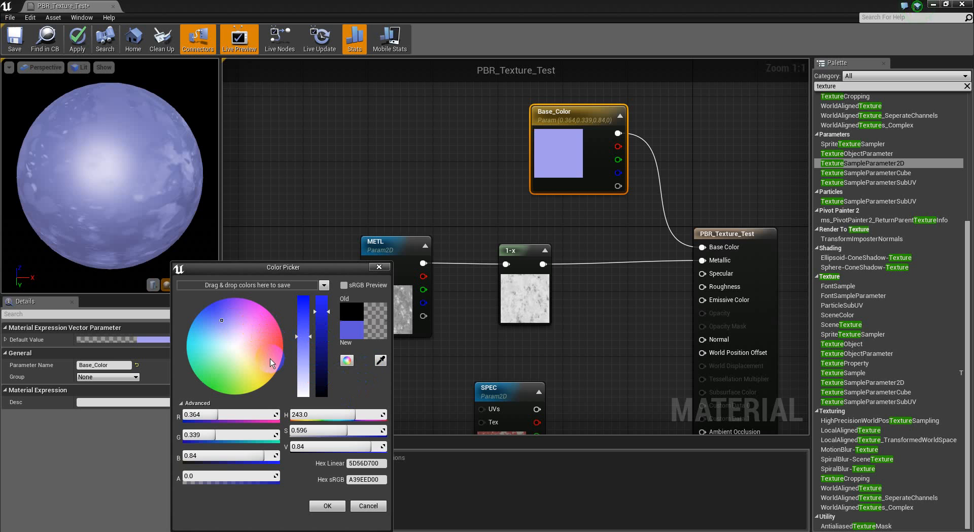
pyautogui.click(230, 339)
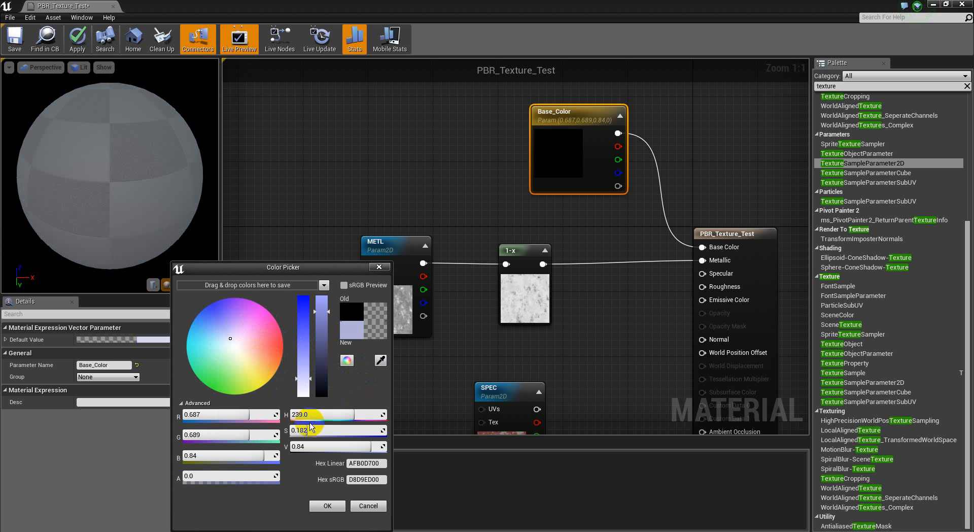
pyautogui.click(337, 501)
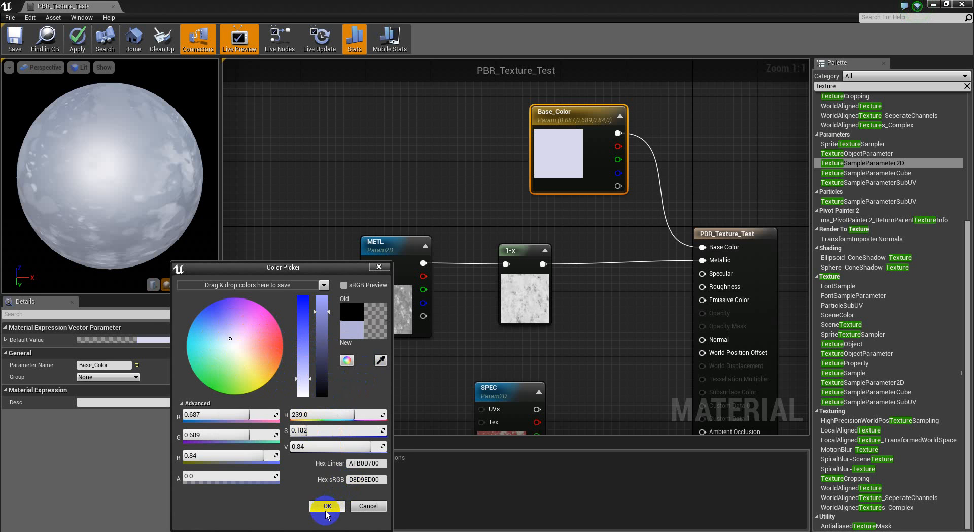